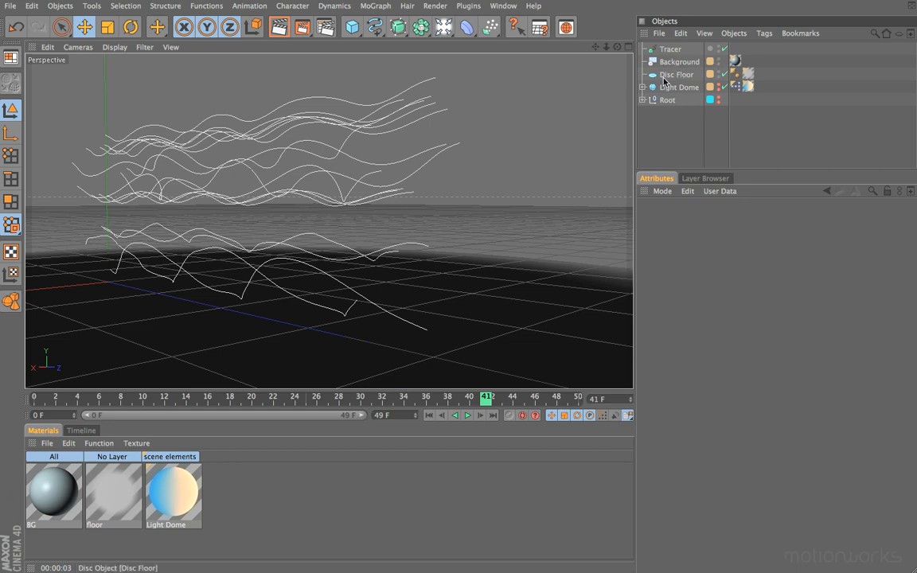
- Hide the scene elements layer from the viewport and the object manager, and render the view before and after to compare
{"action": "key", "text": "super+r"}
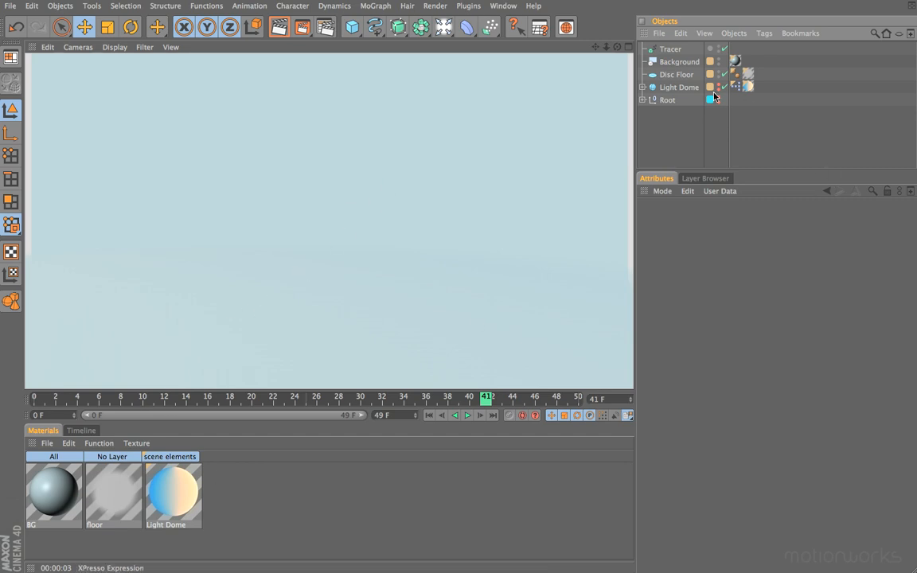
{"action": "left_click", "coordinate": [703, 180]}
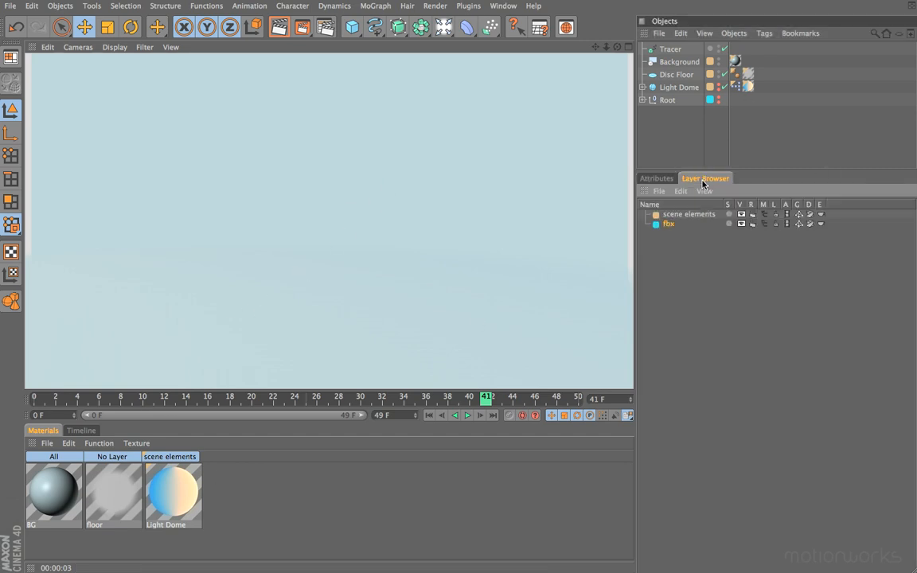
{"action": "left_click", "coordinate": [741, 215]}
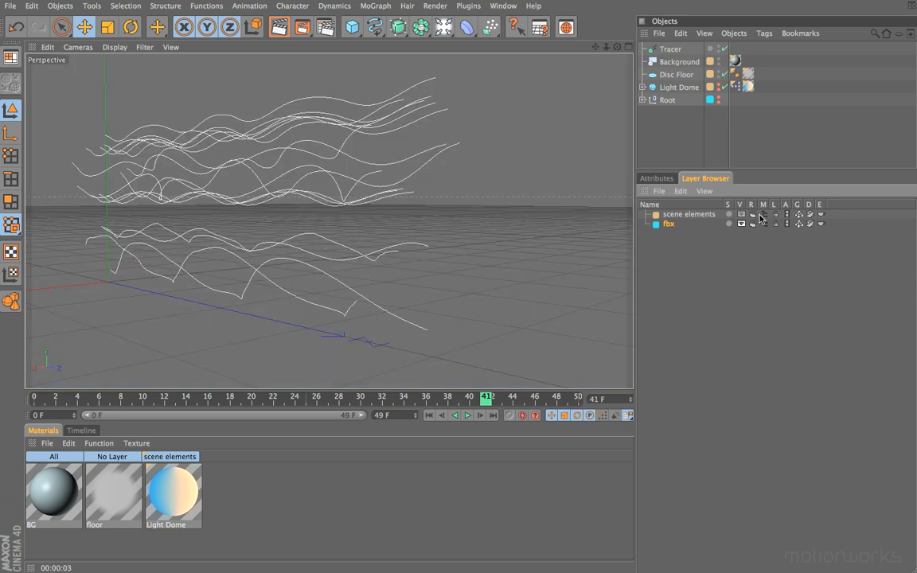
{"action": "left_click", "coordinate": [763, 215]}
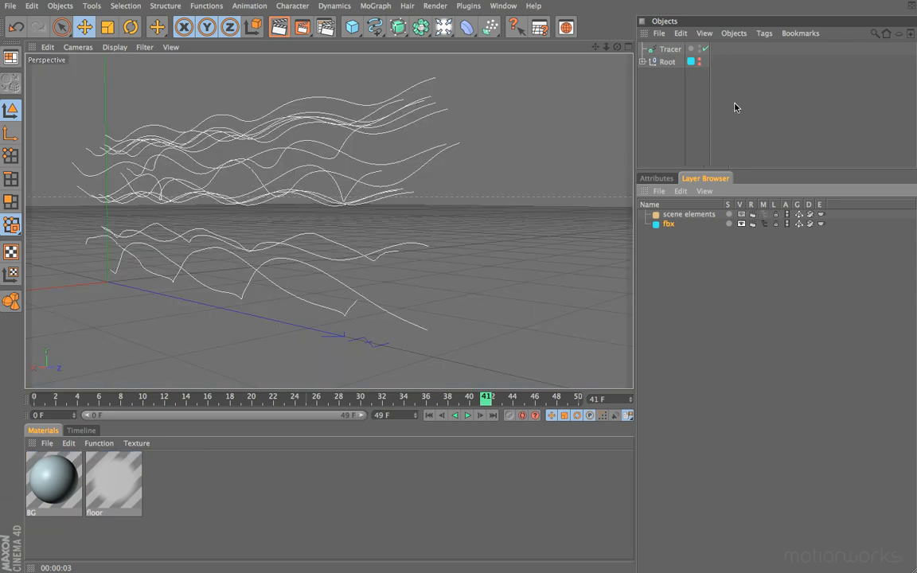
{"action": "key", "text": "super+r"}
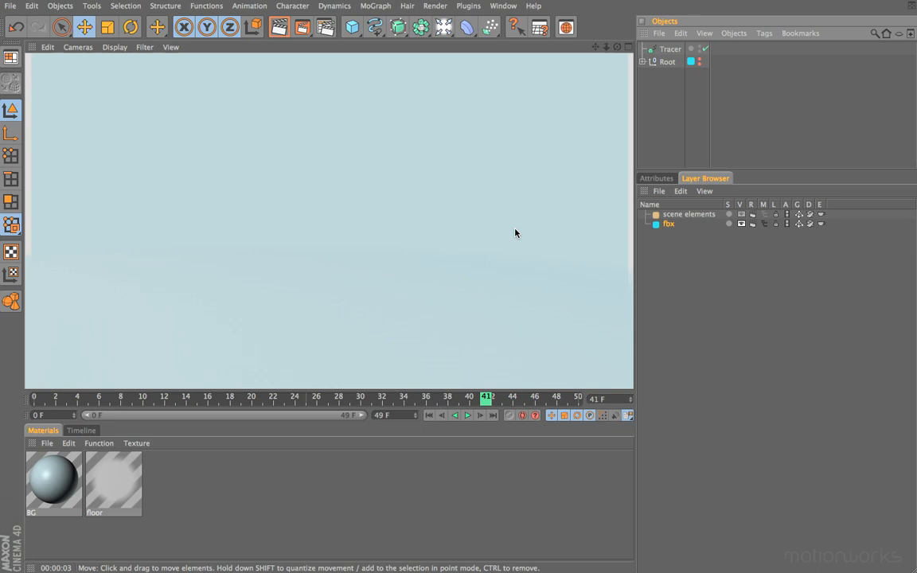
- Add a Sweep NURBS object as the parent of the Tracer
{"action": "left_click", "coordinate": [670, 49]}
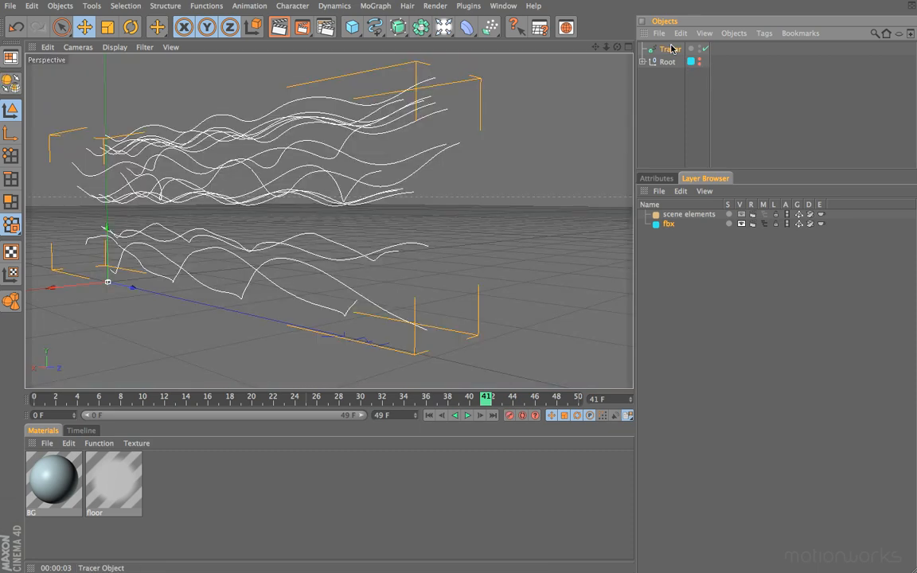
{"action": "left_click", "coordinate": [656, 178]}
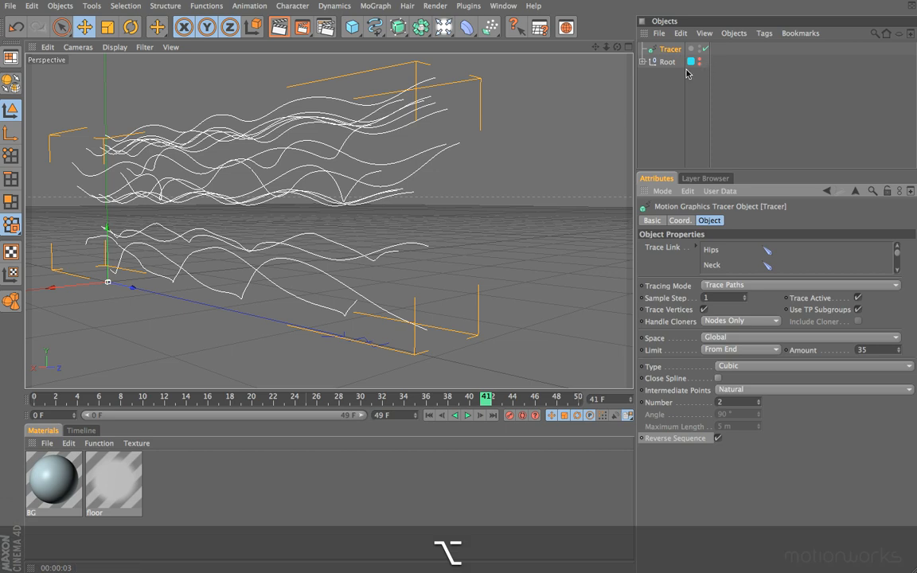
{"action": "left_click", "coordinate": [399, 27]}
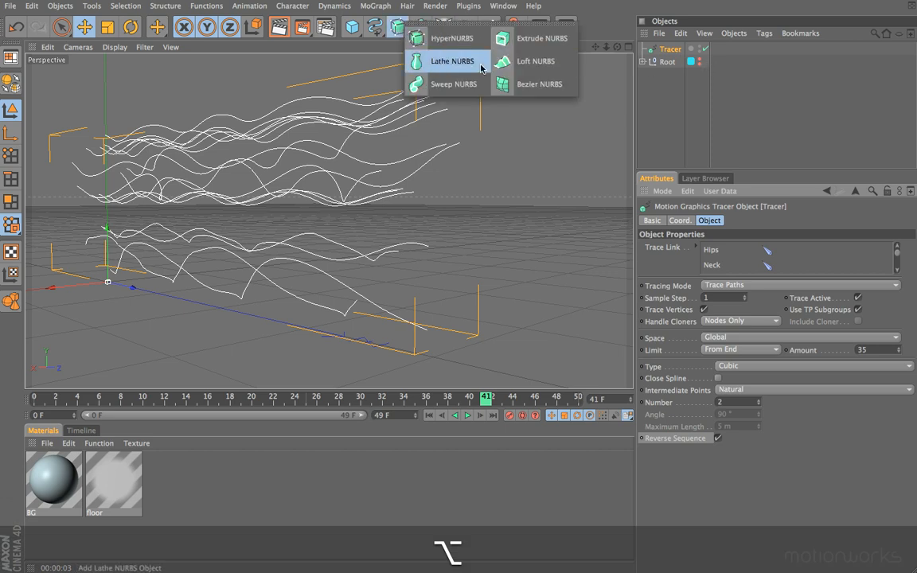
{"action": "left_click", "coordinate": [443, 86], "text": "alt"}
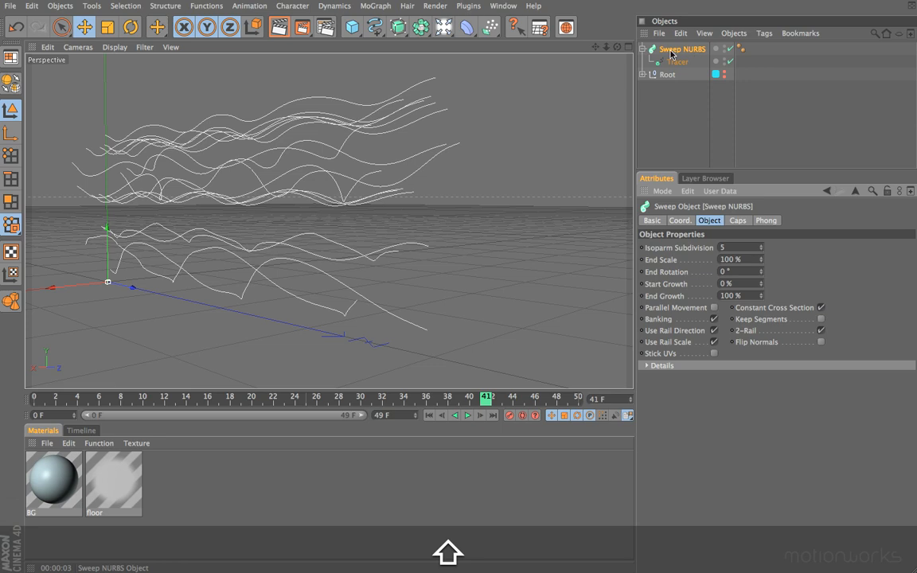
- Add a Circle spline as the profile inside the Sweep NURBS, above the Tracer, and set its radius to 2 m
{"action": "left_click", "coordinate": [374, 27]}
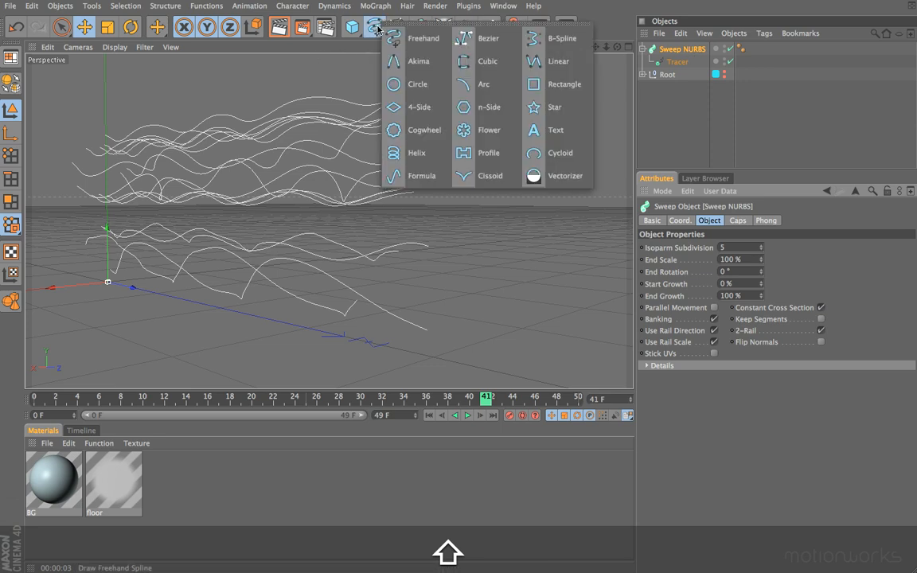
{"action": "left_click", "coordinate": [420, 84]}
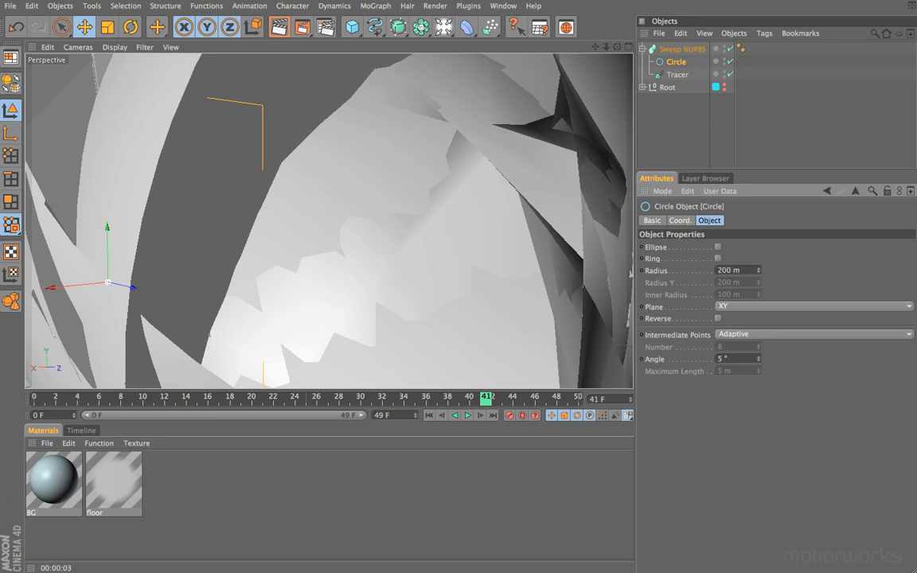
{"action": "left_click", "coordinate": [725, 270]}
{"action": "type", "text": "2"}
{"action": "key", "text": "Return"}
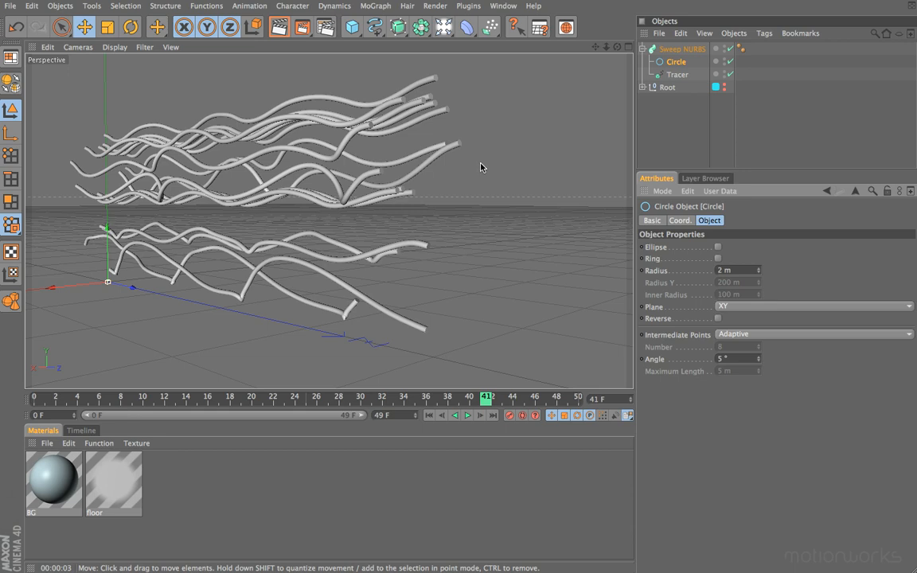
- Add a camera to the scene from the current perspective view
{"action": "left_click", "coordinate": [677, 49]}
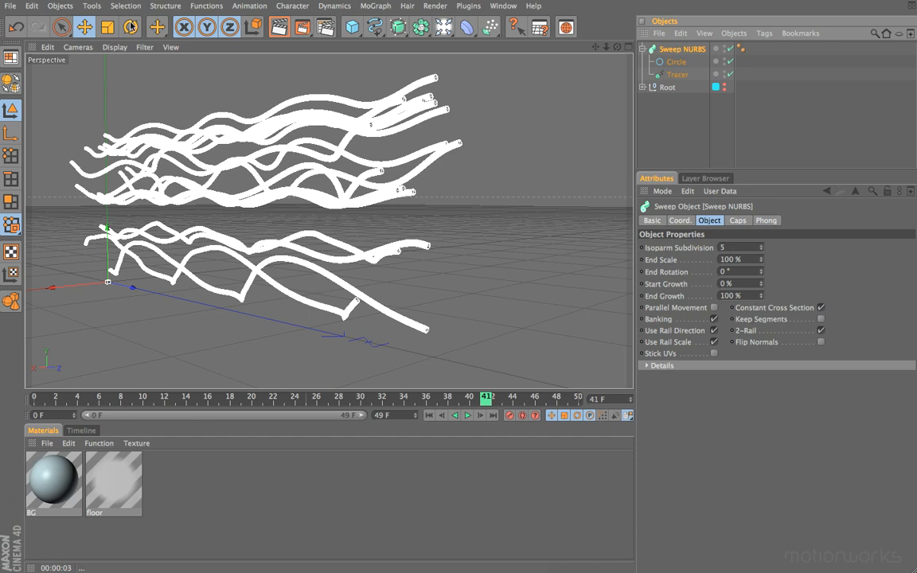
{"action": "left_click", "coordinate": [71, 47]}
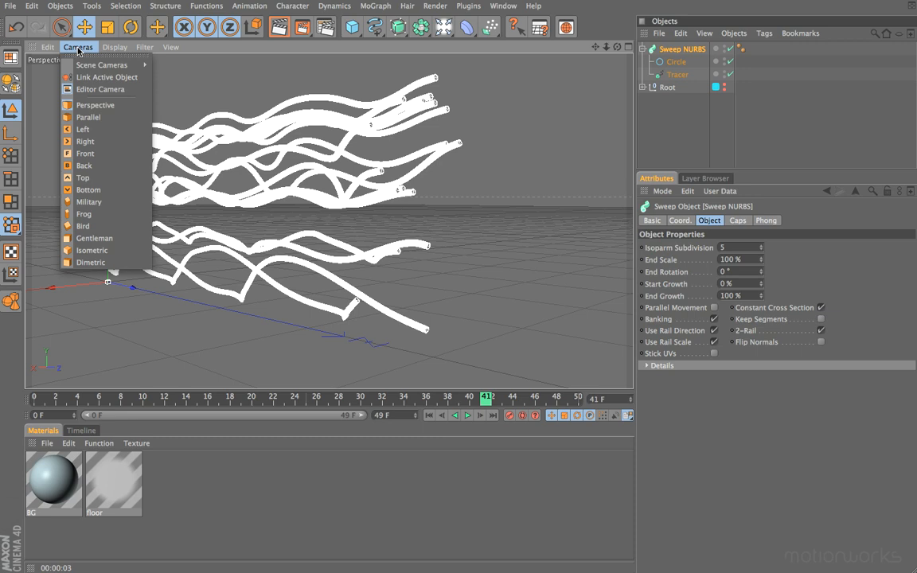
{"action": "left_click", "coordinate": [96, 91]}
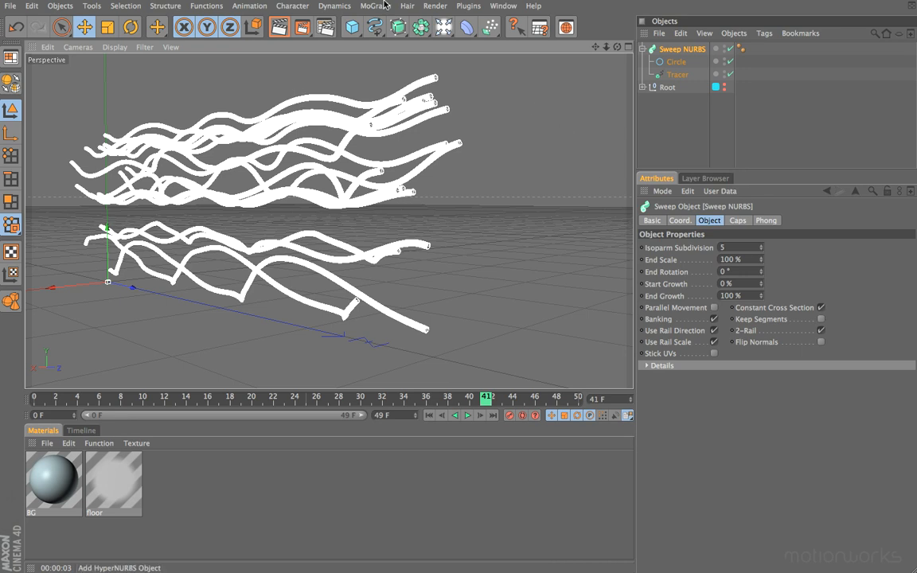
{"action": "left_click_drag", "start_coordinate": [444, 27], "coordinate": [658, 67]}
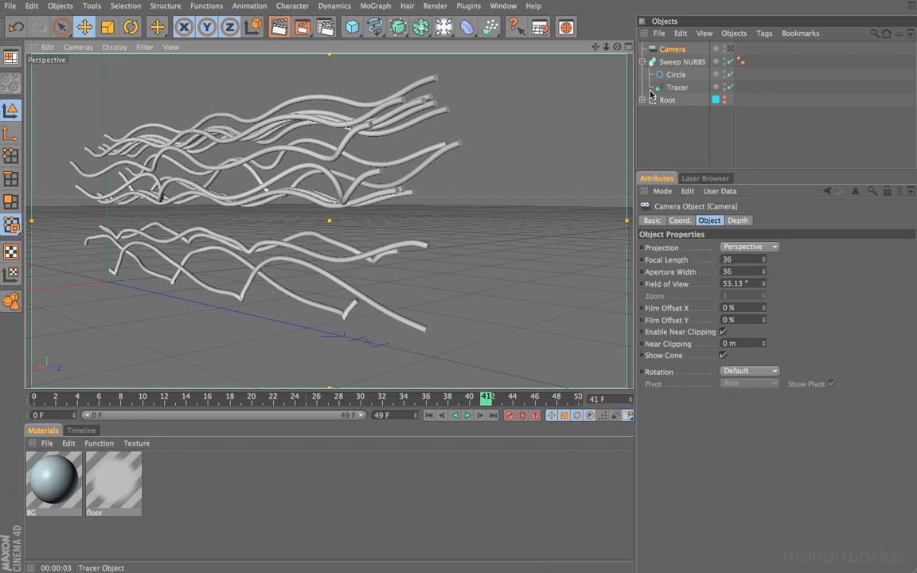
- Examine the mesh density of the swept tubes up close and check the Sweep NURBS object information for its polygon count
{"action": "left_click", "coordinate": [678, 61]}
{"action": "scroll", "coordinate": [455, 257], "scroll_direction": "up", "scroll_amount": 10}
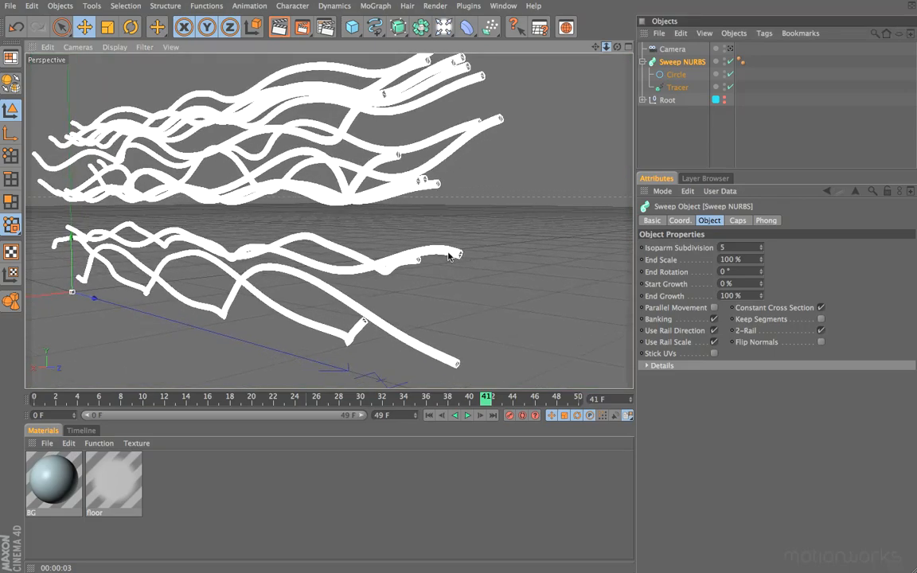
{"action": "scroll", "coordinate": [449, 256], "scroll_direction": "up", "scroll_amount": 5}
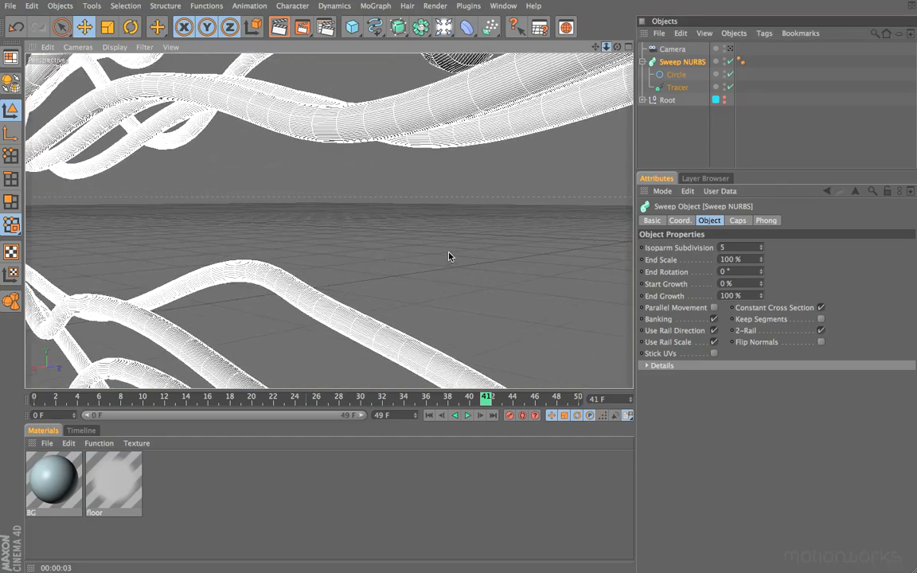
{"action": "scroll", "coordinate": [449, 256], "scroll_direction": "up", "scroll_amount": 3}
{"action": "scroll", "coordinate": [449, 257], "scroll_direction": "up", "scroll_amount": 3}
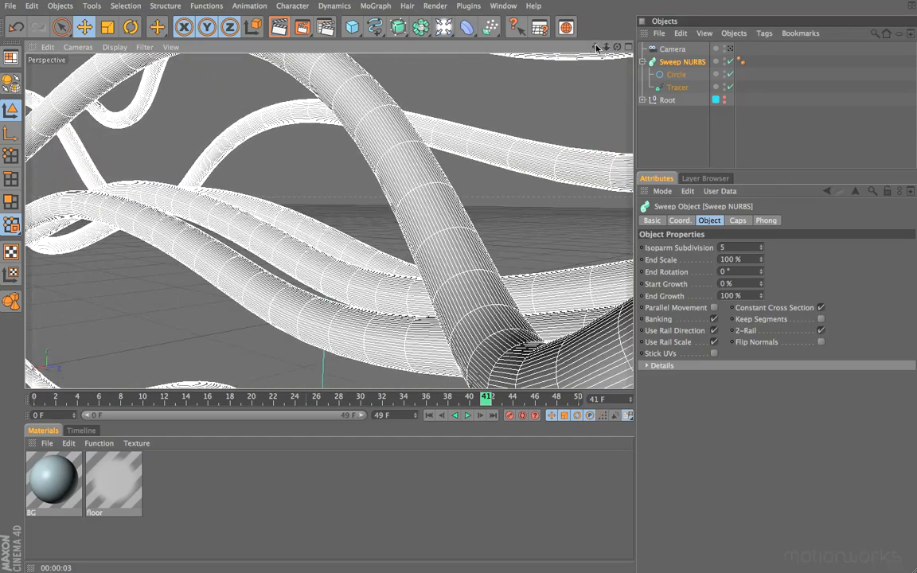
{"action": "scroll", "coordinate": [449, 256], "scroll_direction": "up", "scroll_amount": 5}
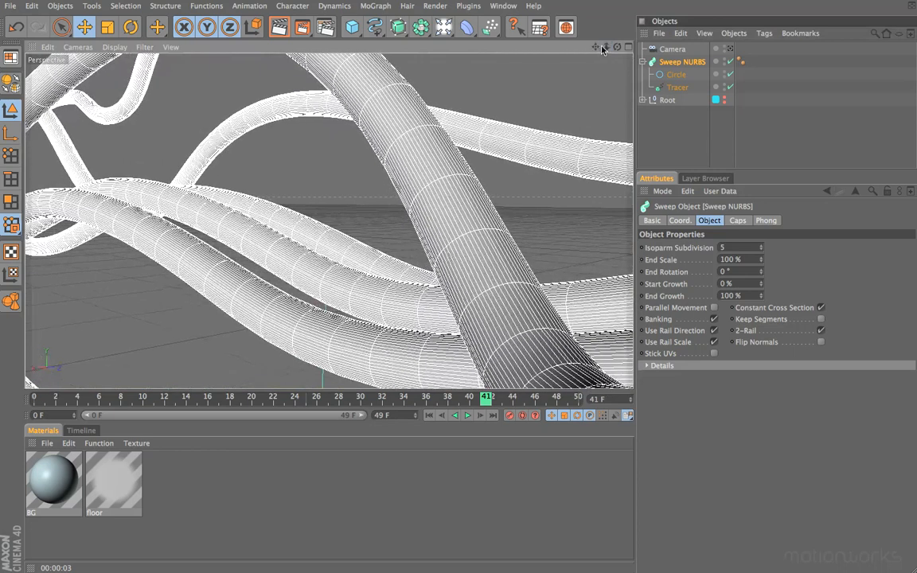
{"action": "scroll", "coordinate": [449, 257], "scroll_direction": "up", "scroll_amount": 5}
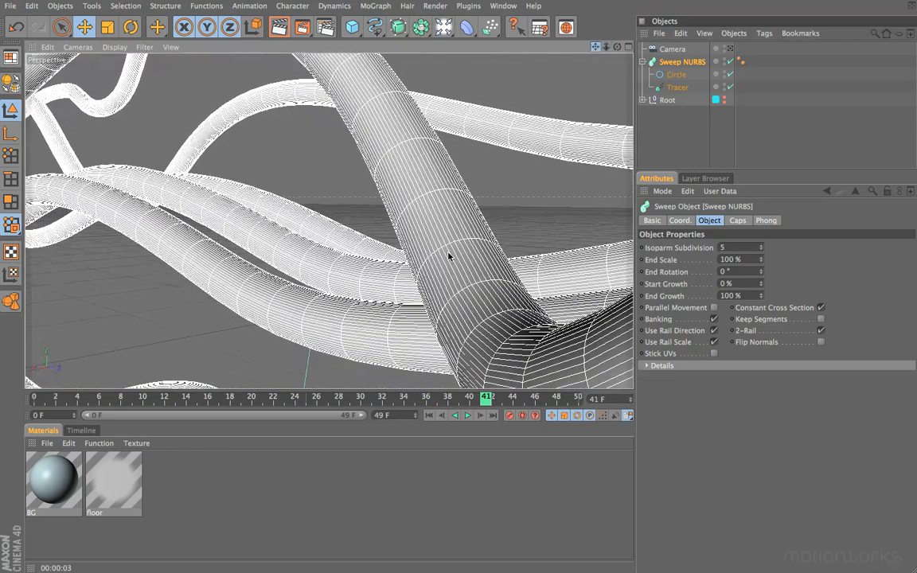
{"action": "left_click", "coordinate": [733, 34]}
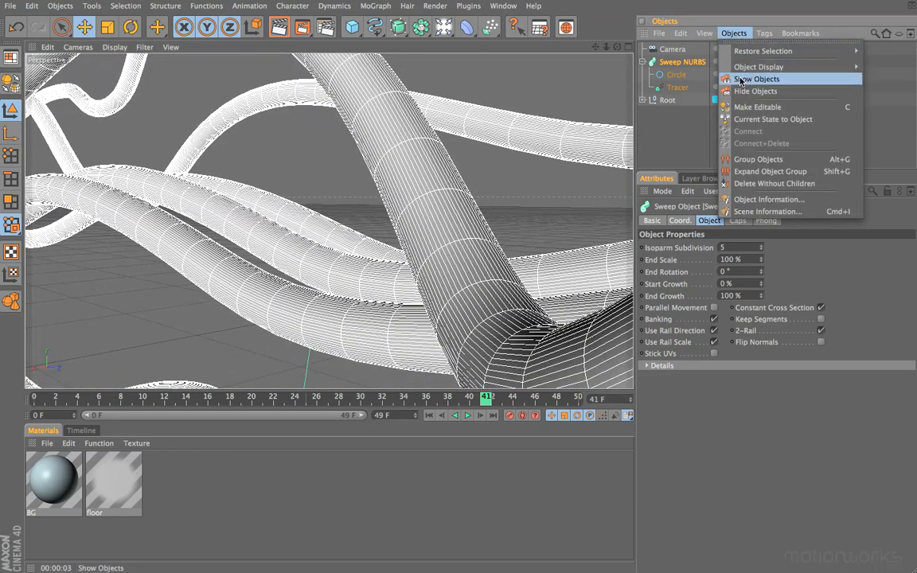
{"action": "left_click", "coordinate": [747, 200]}
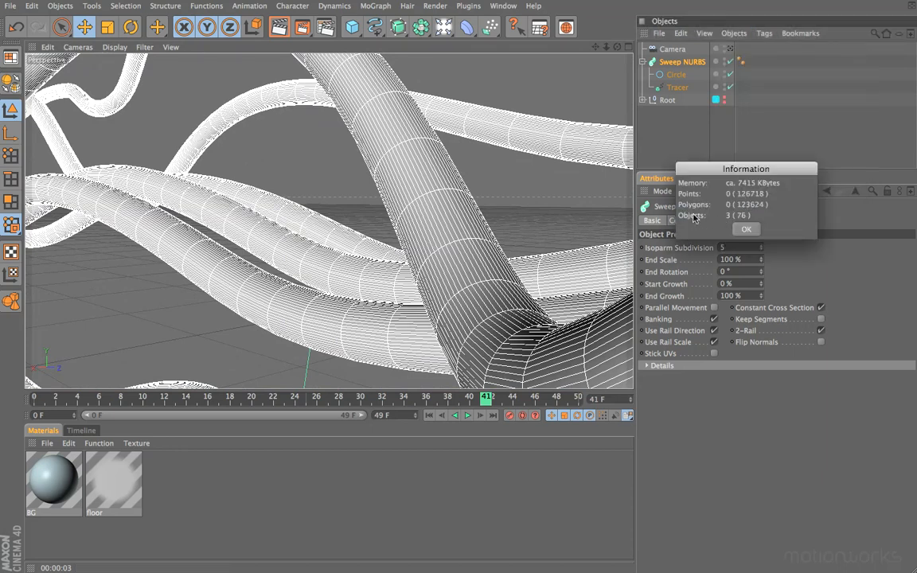
{"action": "left_click", "coordinate": [746, 229]}
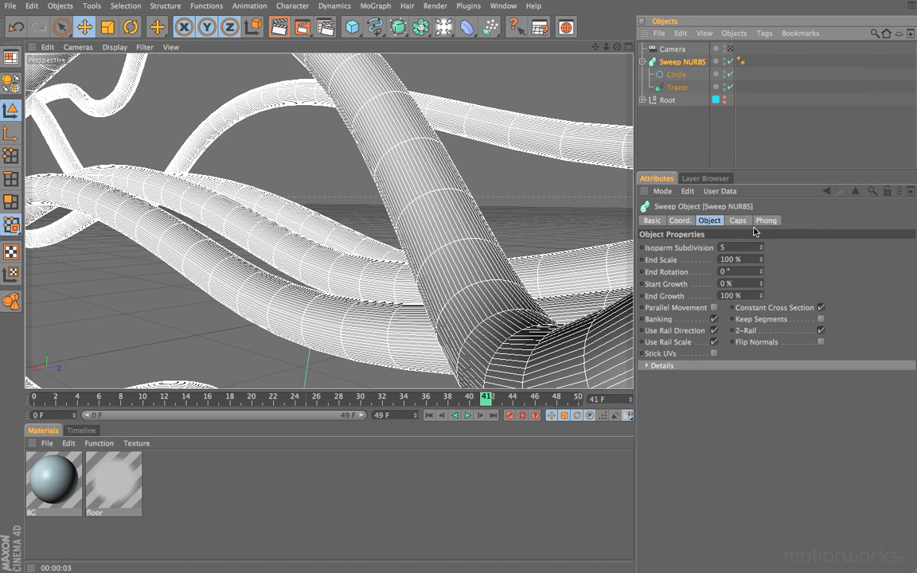
- Set the Circle spline's intermediate points to Natural with a number of 2
{"action": "left_click", "coordinate": [675, 75]}
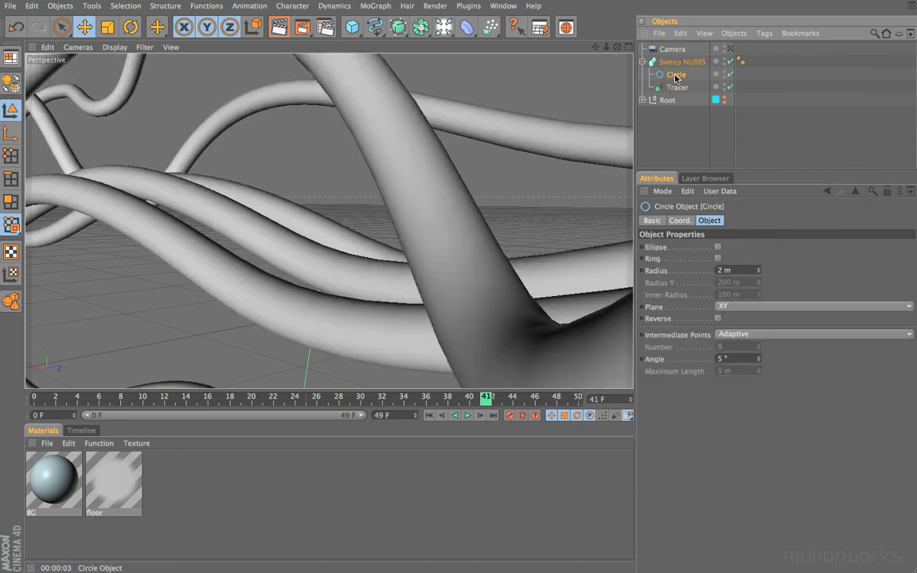
{"action": "left_click", "coordinate": [774, 335]}
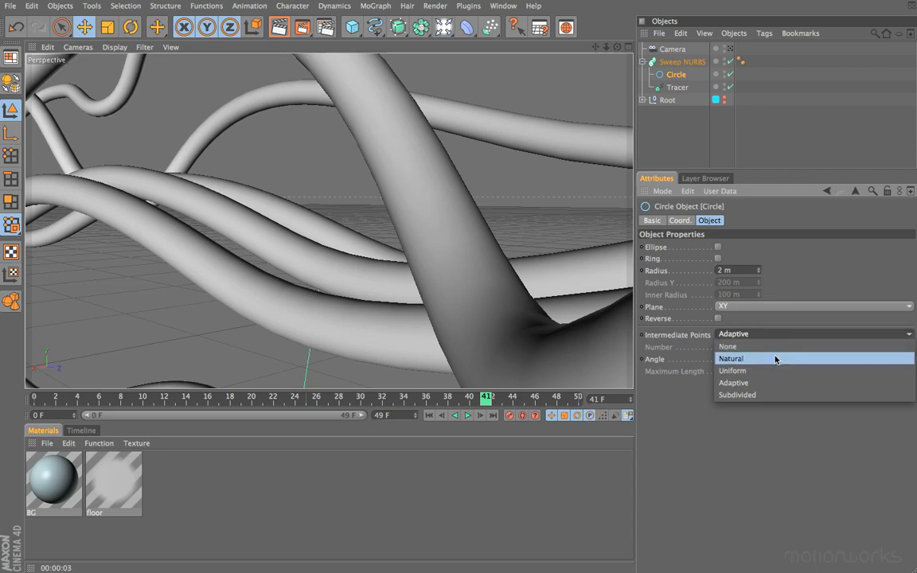
{"action": "left_click", "coordinate": [733, 358]}
{"action": "double_click", "coordinate": [739, 348]}
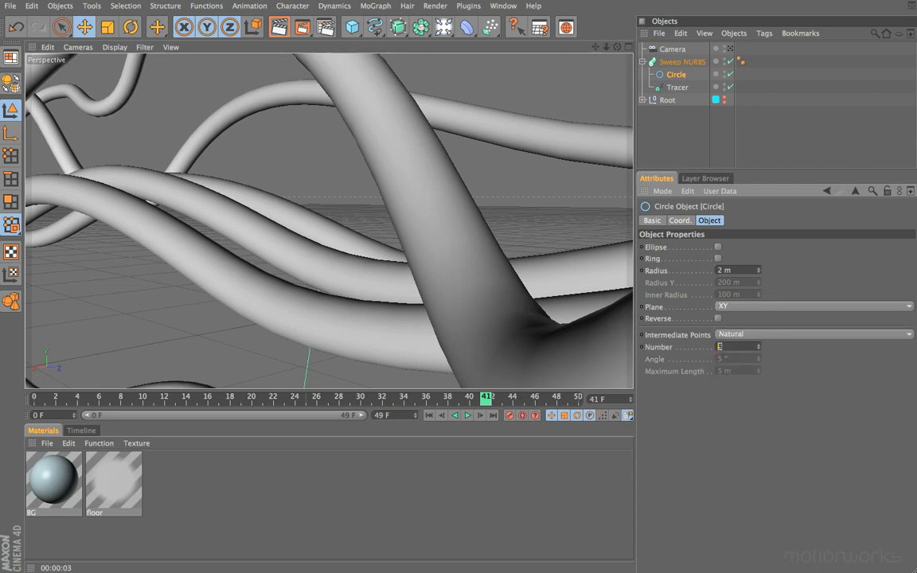
{"action": "type", "text": "2"}
{"action": "key", "text": "Return"}
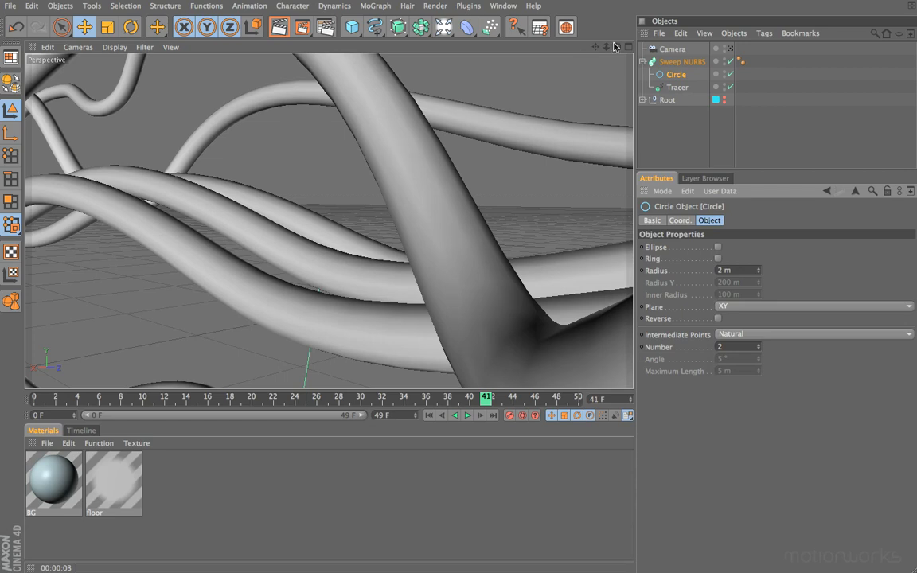
- Inspect the simplified tube mesh and check the point and polygon counts in the Sweep NURBS object information again
{"action": "right_click_drag", "start_coordinate": [448, 252], "coordinate": [449, 255], "text": "alt"}
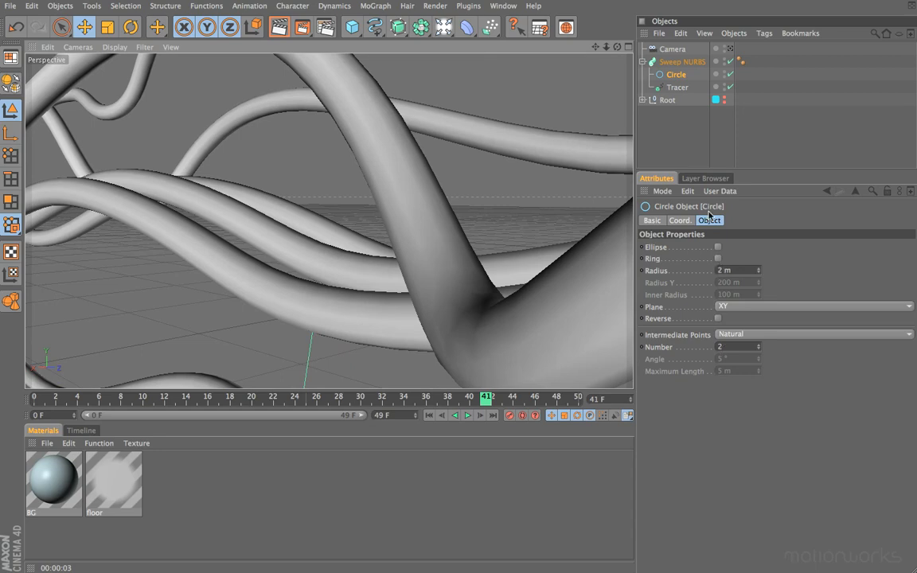
{"action": "left_click", "coordinate": [681, 63]}
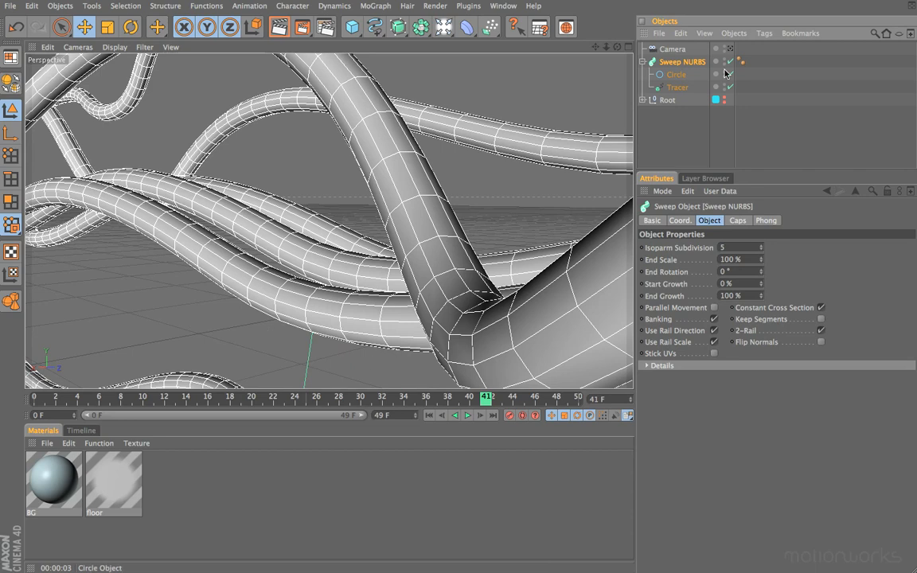
{"action": "left_click", "coordinate": [734, 33]}
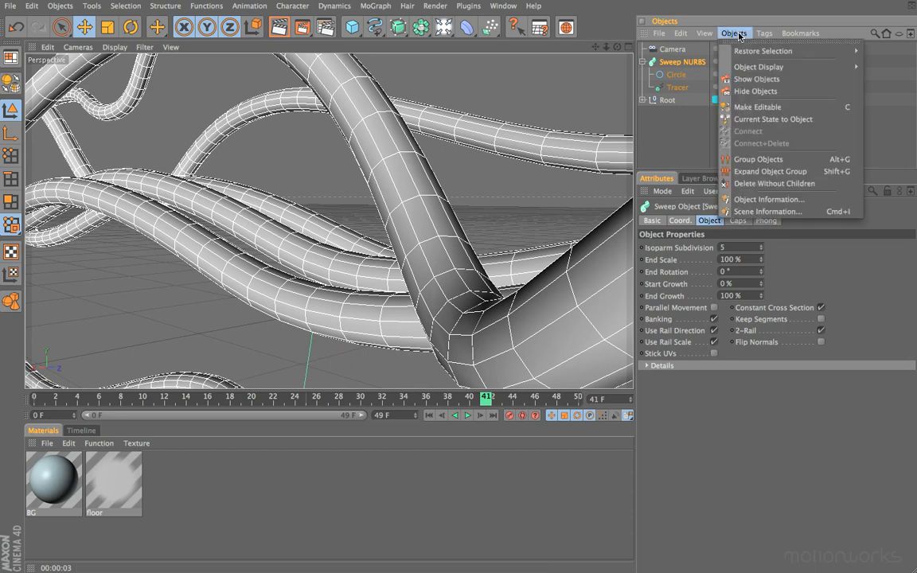
{"action": "left_click", "coordinate": [753, 199]}
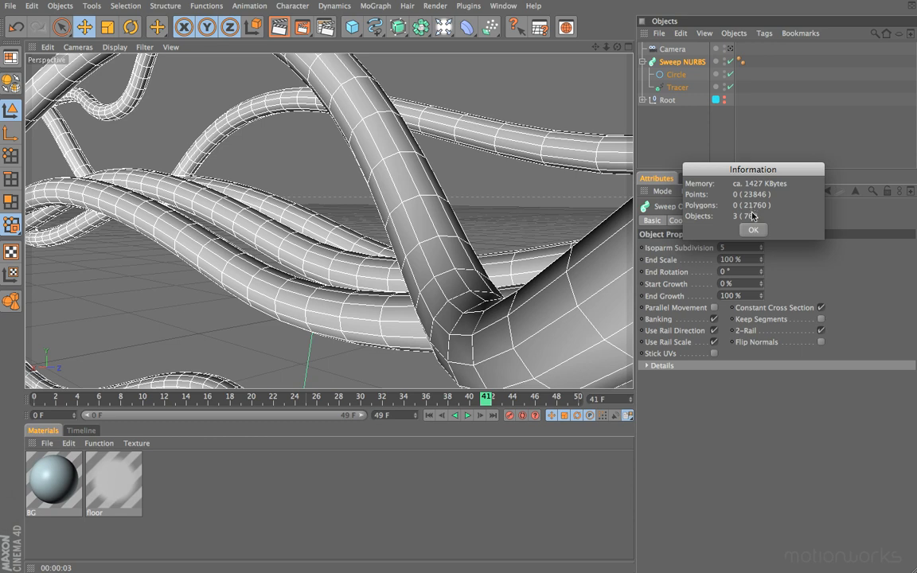
{"action": "left_click", "coordinate": [753, 231]}
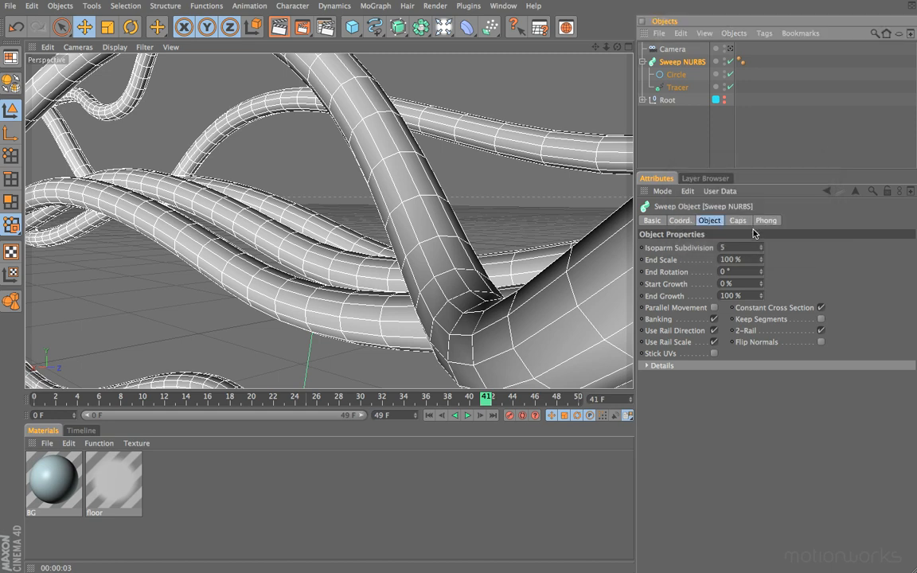
- Look through the added camera again and show the Sweep NURBS object properties
{"action": "left_click", "coordinate": [731, 50]}
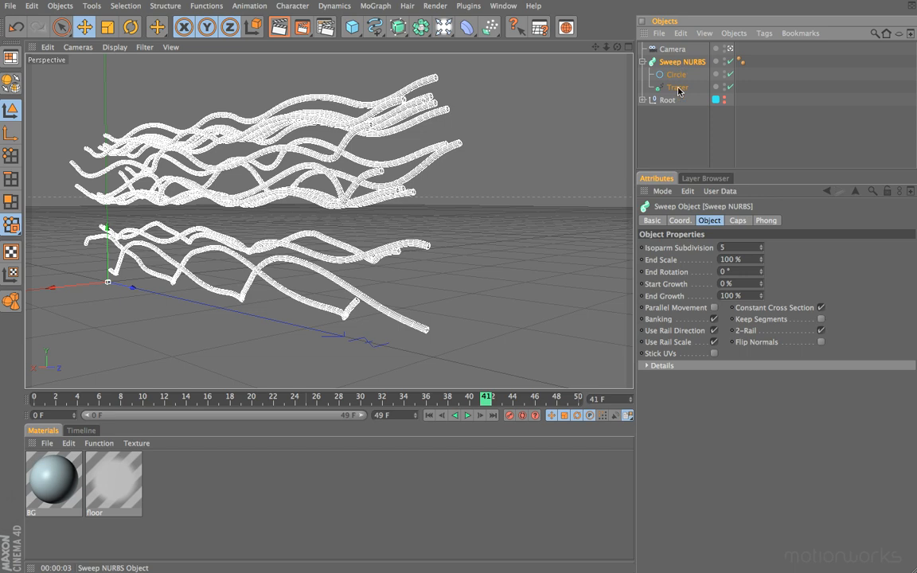
{"action": "left_click", "coordinate": [707, 221]}
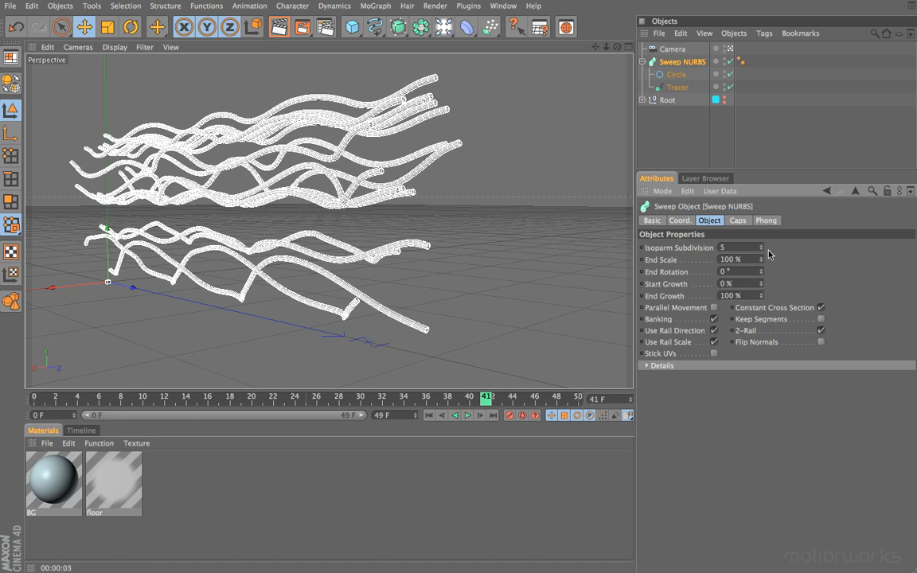
- Taper the tubes by setting the Sweep NURBS End Scale to 0 % and render the view
{"action": "left_click_drag", "start_coordinate": [761, 259], "coordinate": [762, 266]}
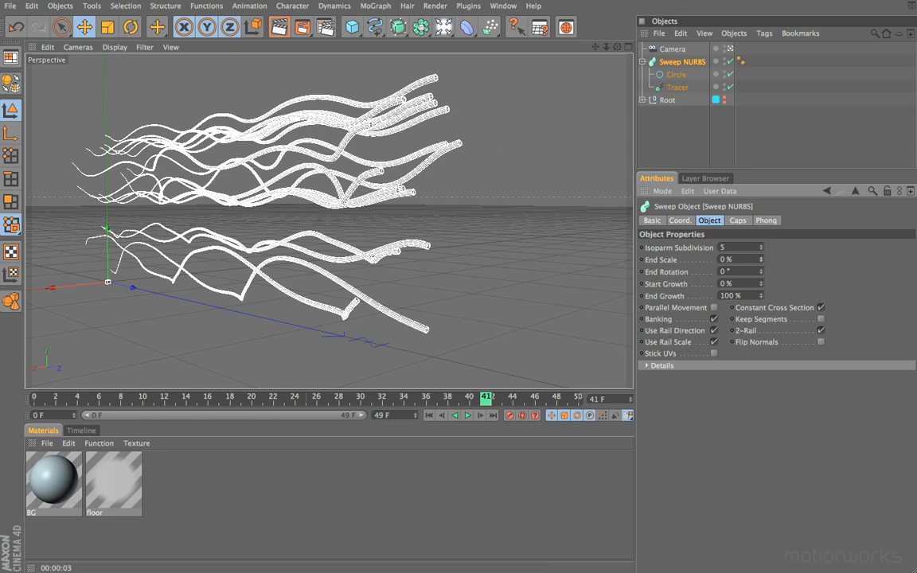
{"action": "key", "text": "super+r"}
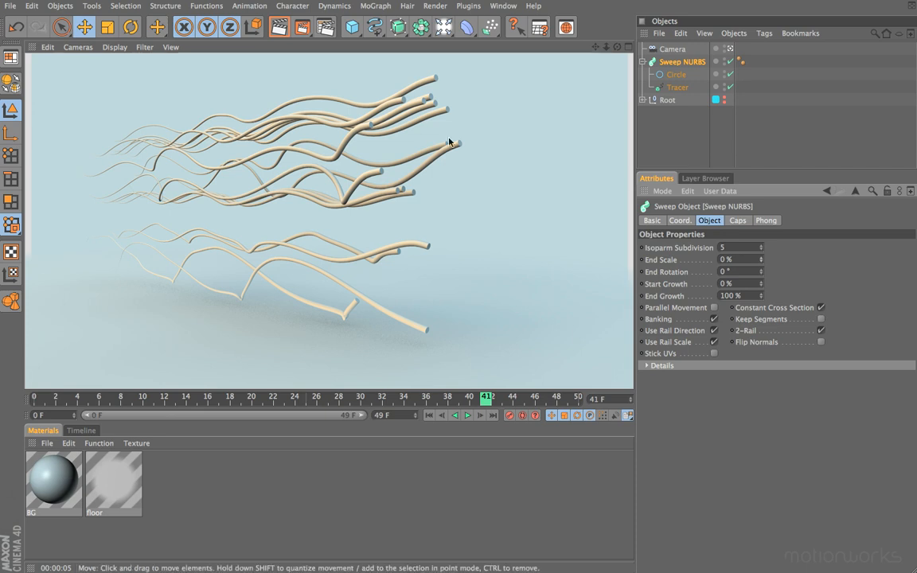
- Create a new material and name it Gradient
{"action": "left_click", "coordinate": [164, 487]}
{"action": "double_click", "coordinate": [164, 484]}
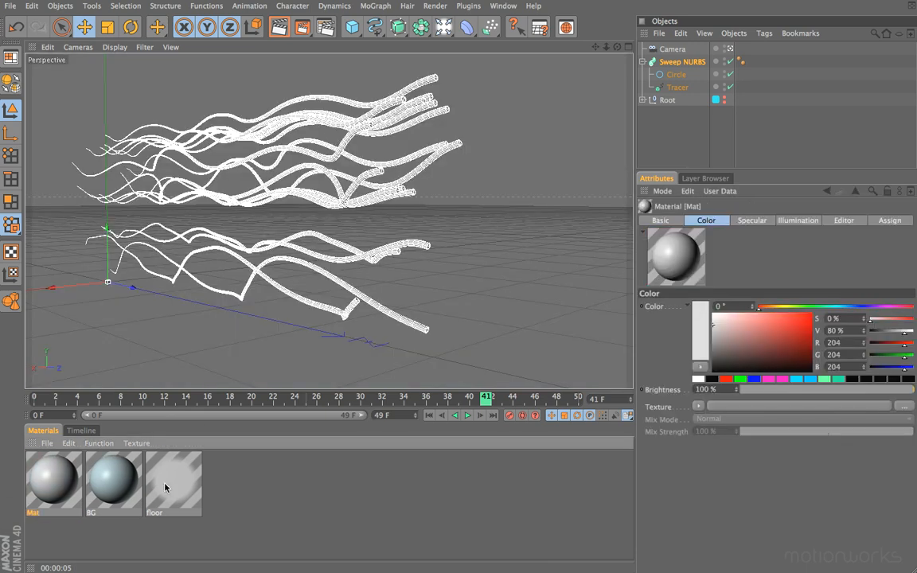
{"action": "double_click", "coordinate": [33, 513]}
{"action": "type", "text": "Gradient"}
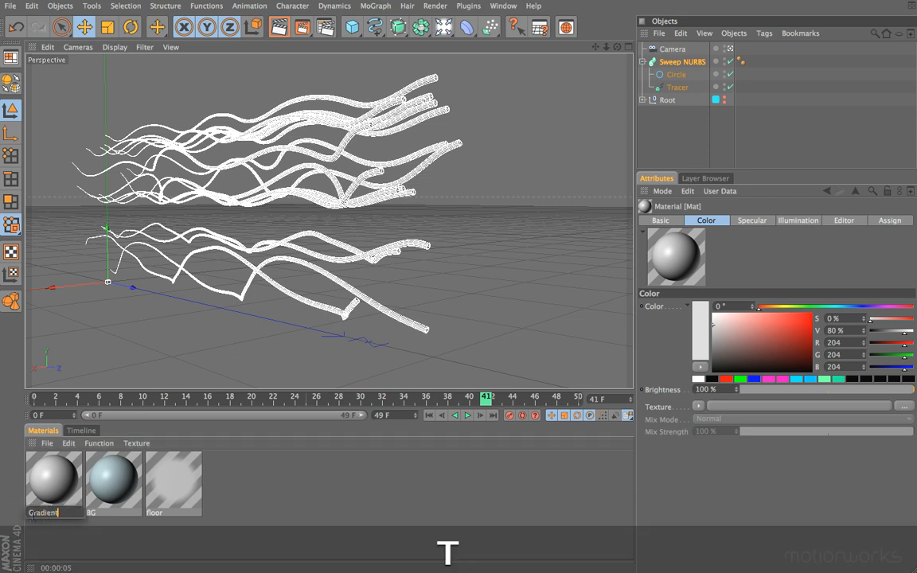
{"action": "key", "text": "Return"}
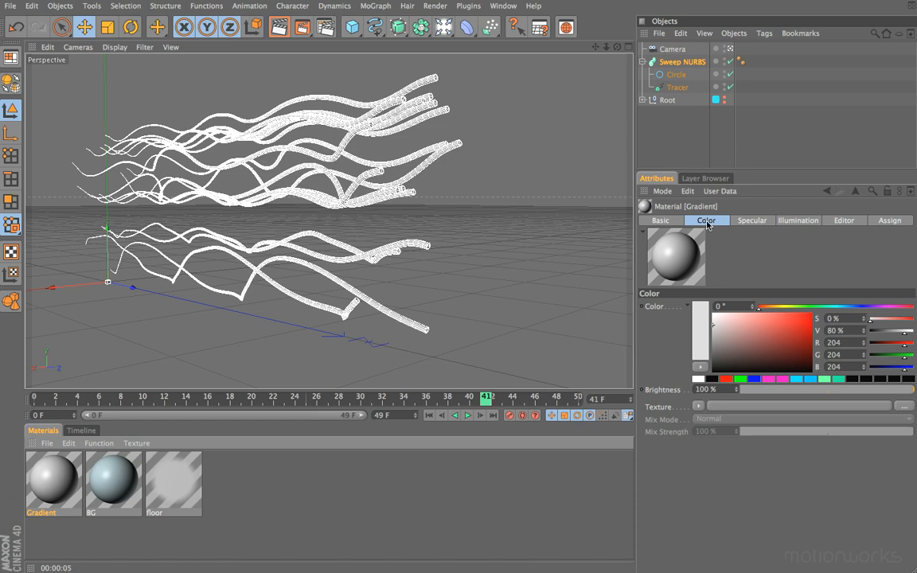
- Load a Gradient shader as the texture of the Gradient material's Color channel and open the shader's properties
{"action": "left_click", "coordinate": [698, 405]}
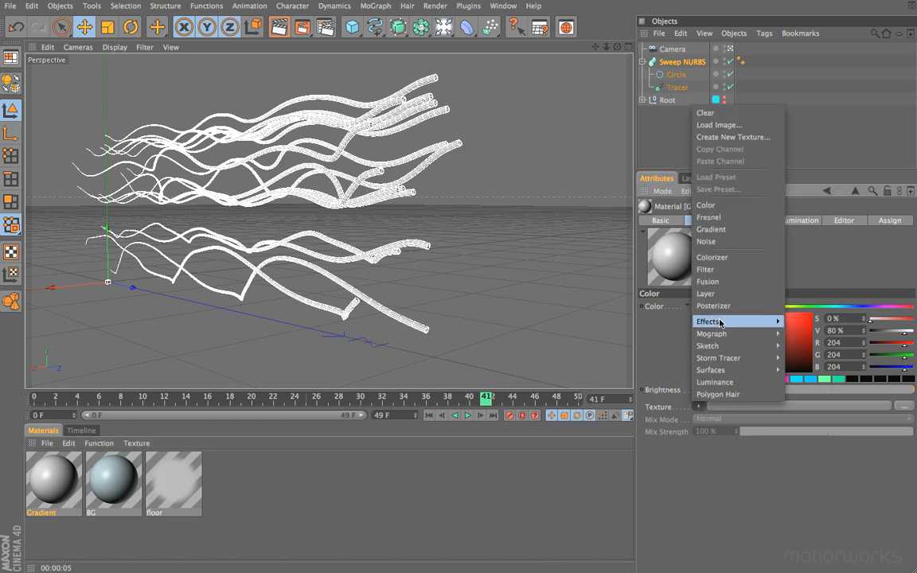
{"action": "left_click", "coordinate": [711, 229]}
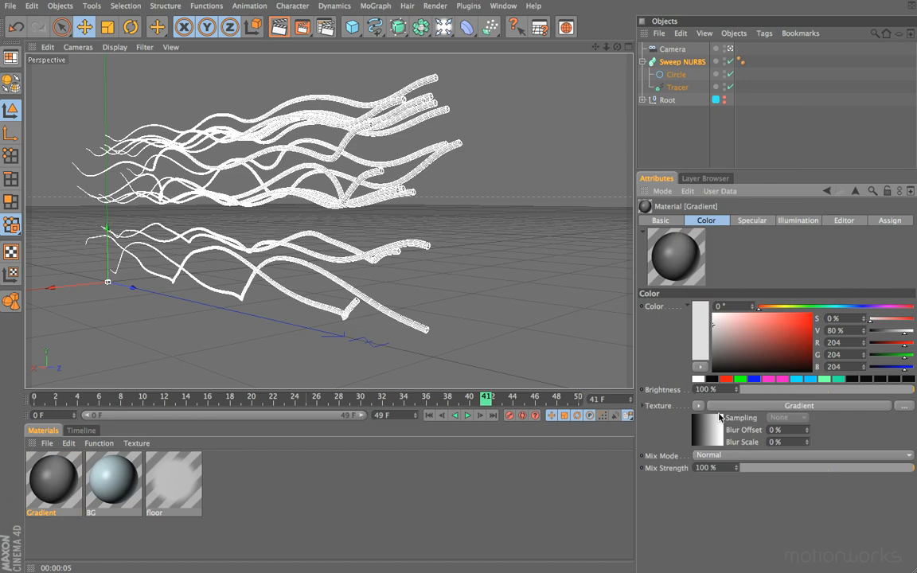
{"action": "left_click", "coordinate": [753, 406]}
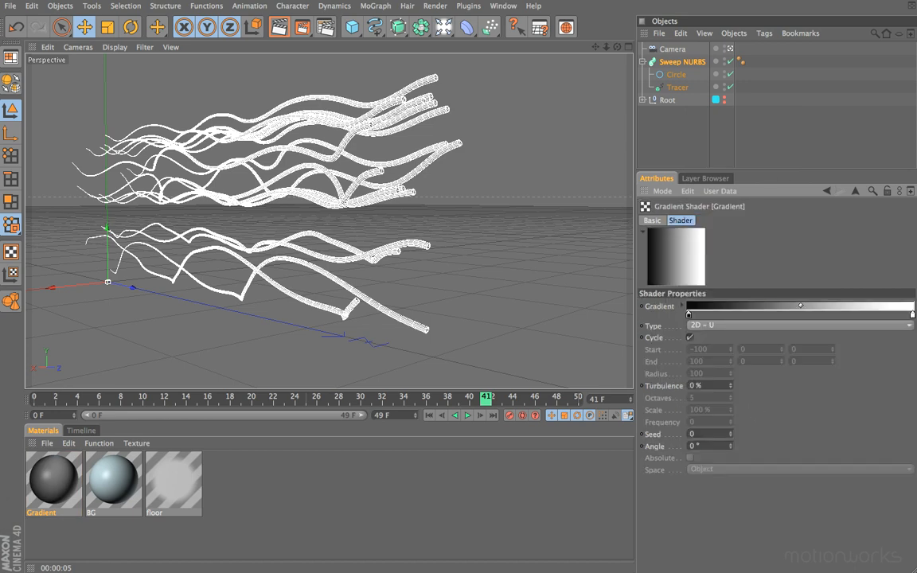
- Recolour the gradient's black knot light blue with hue 208°, about 65 % saturation and 99 % value, and move it to about 29.76 %
{"action": "left_click", "coordinate": [688, 315]}
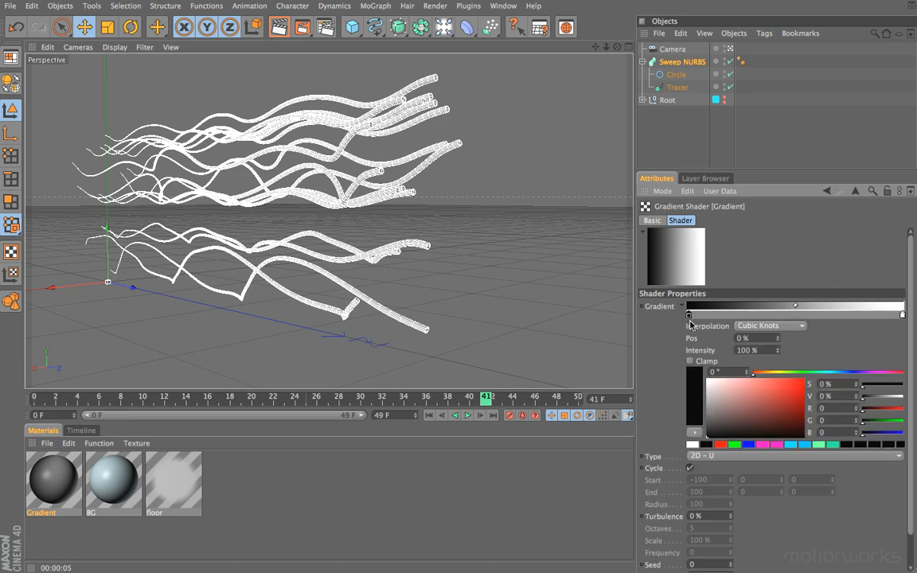
{"action": "left_click", "coordinate": [755, 385]}
{"action": "left_click_drag", "start_coordinate": [827, 373], "coordinate": [840, 372]}
{"action": "left_click", "coordinate": [766, 385]}
{"action": "left_click", "coordinate": [769, 380]}
{"action": "left_click_drag", "start_coordinate": [689, 316], "coordinate": [751, 316]}
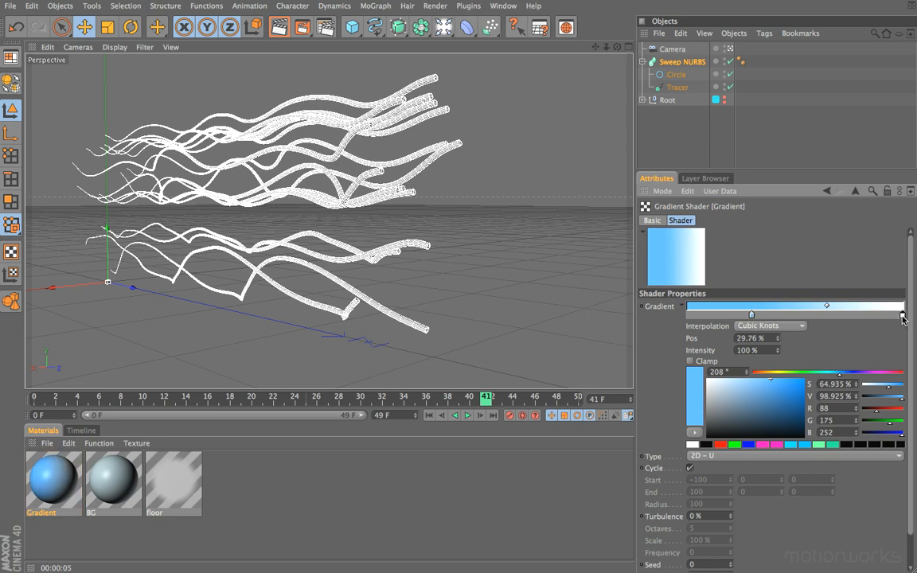
- Recolour the gradient's white end knot pale yellow with hue 45° and about 27 % saturation
{"action": "left_click", "coordinate": [902, 316]}
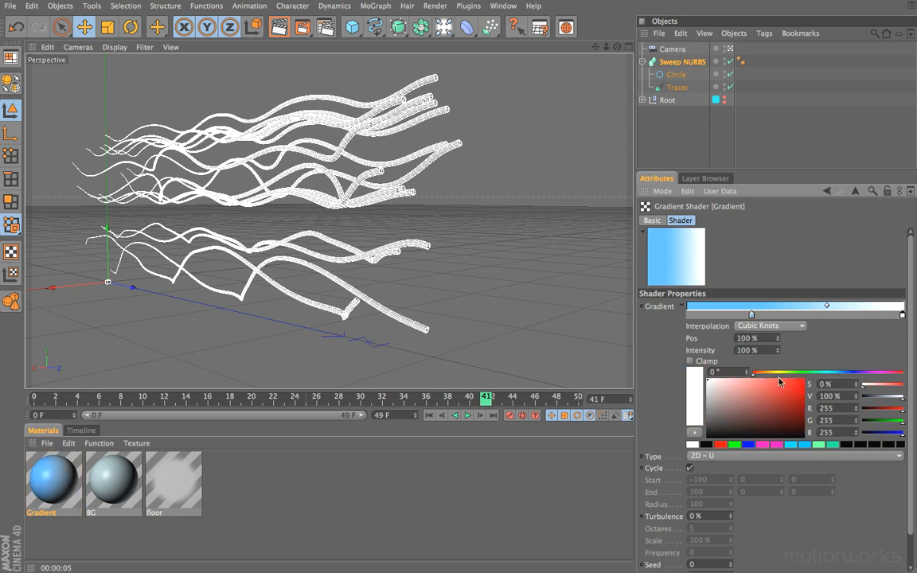
{"action": "left_click_drag", "start_coordinate": [765, 371], "coordinate": [771, 373]}
{"action": "mouse_move", "coordinate": [715, 383]}
{"action": "left_mouse_down"}
{"action": "mouse_move", "coordinate": [725, 372]}
{"action": "mouse_move", "coordinate": [732, 380]}
{"action": "left_mouse_up"}
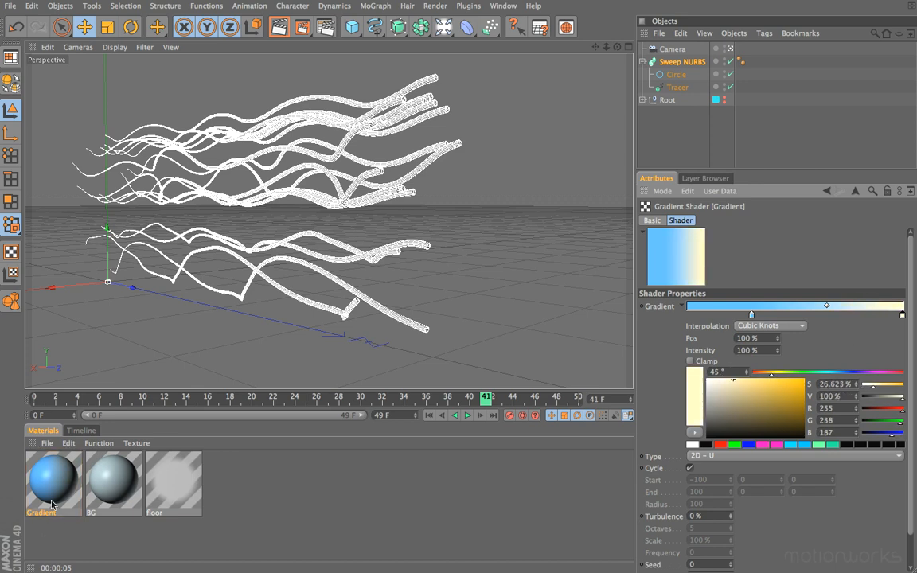
- Apply the Gradient material to the Sweep NURBS and render the view
{"action": "left_click_drag", "start_coordinate": [51, 495], "coordinate": [686, 65]}
{"action": "key", "text": "super+r"}
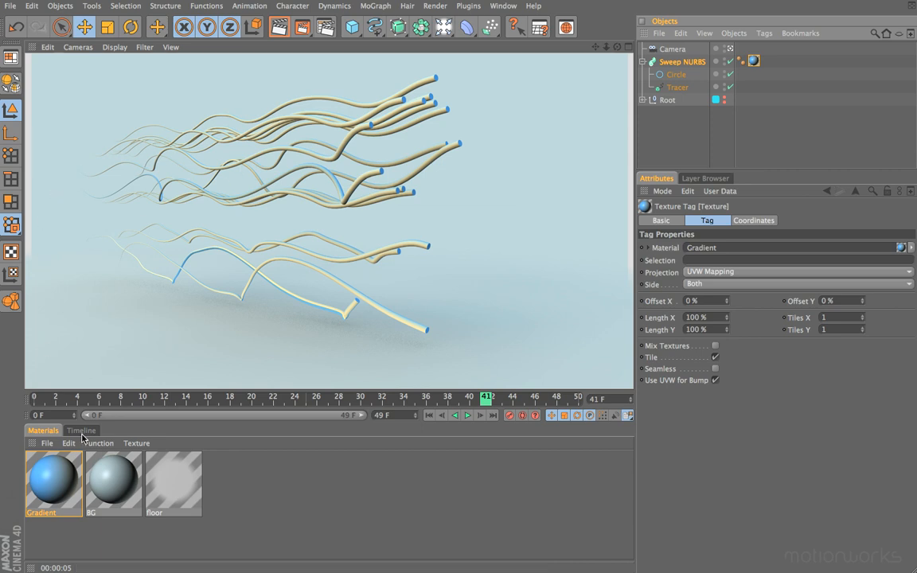
- Change the Gradient shader's type to 2D - V and render the view
{"action": "left_click", "coordinate": [54, 482]}
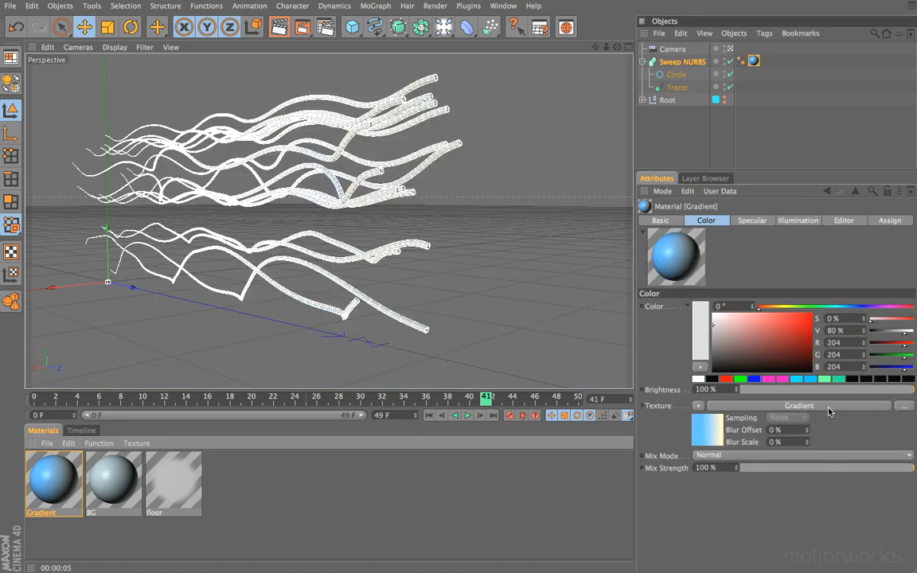
{"action": "left_click", "coordinate": [829, 411]}
{"action": "left_click", "coordinate": [681, 307]}
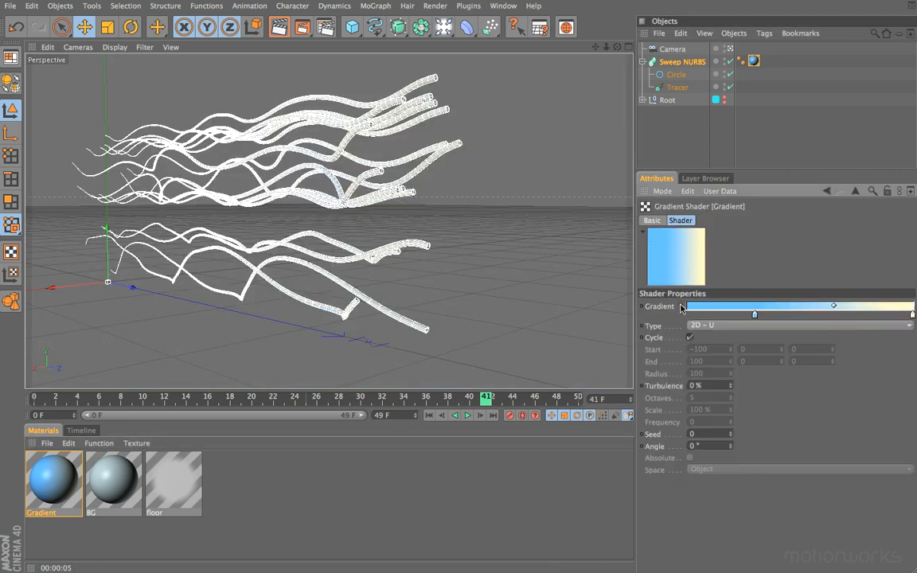
{"action": "left_click", "coordinate": [714, 326]}
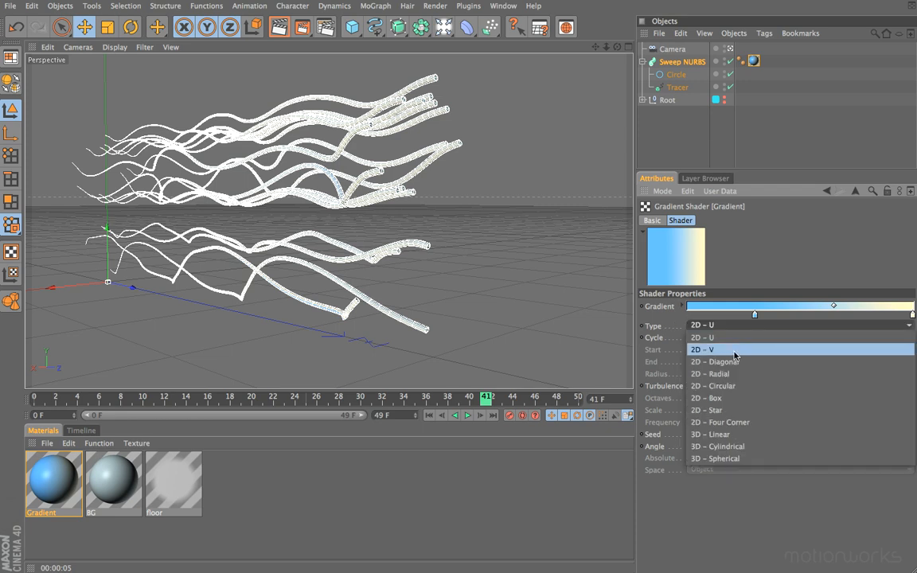
{"action": "left_click", "coordinate": [733, 350]}
{"action": "key", "text": "super+r"}
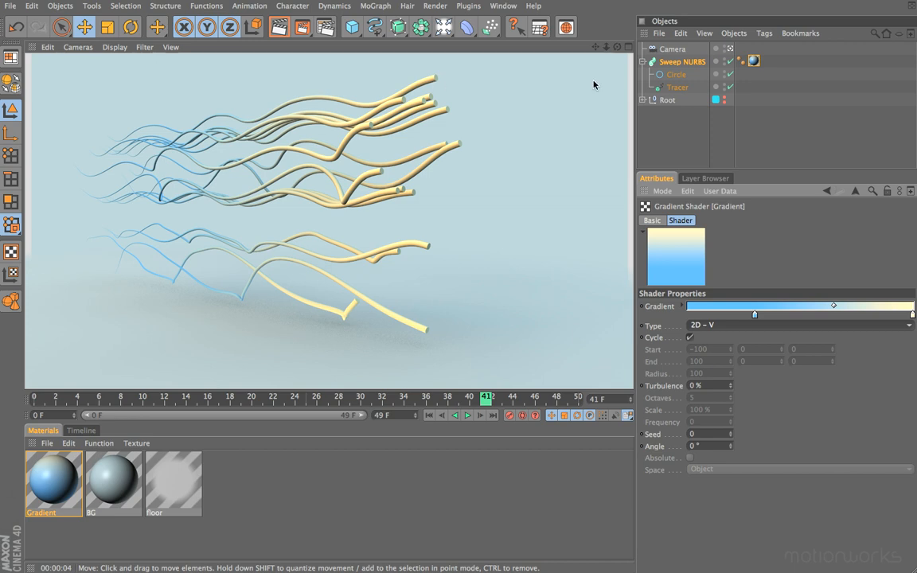
- Set the Sweep NURBS start cap to Fillet Cap, enable Constrain, and render the view
{"action": "left_click", "coordinate": [683, 62]}
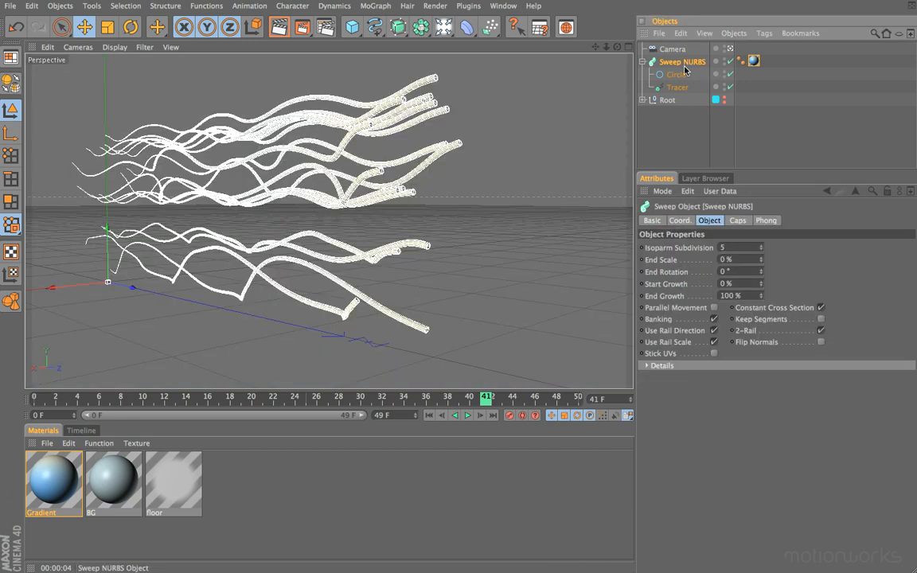
{"action": "left_click", "coordinate": [743, 224]}
{"action": "left_click", "coordinate": [744, 247]}
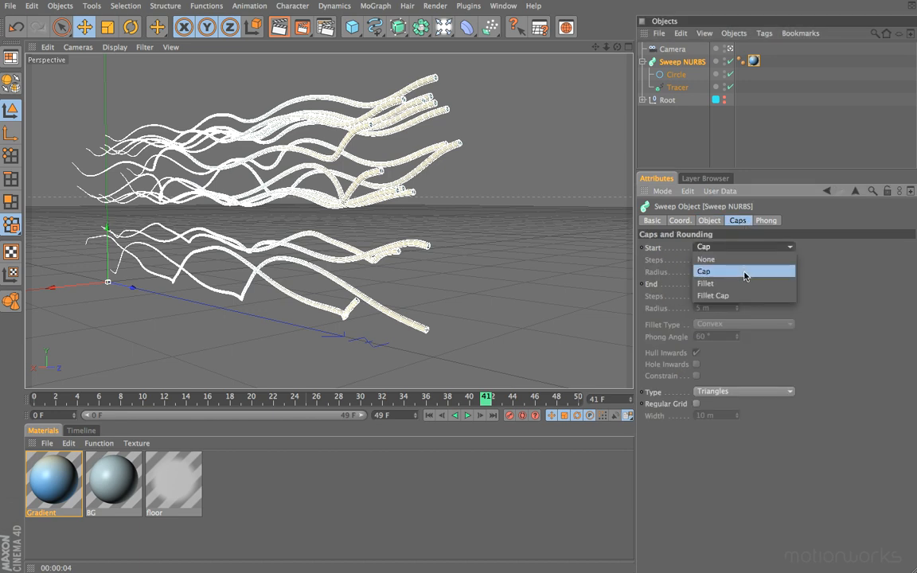
{"action": "left_click", "coordinate": [743, 296]}
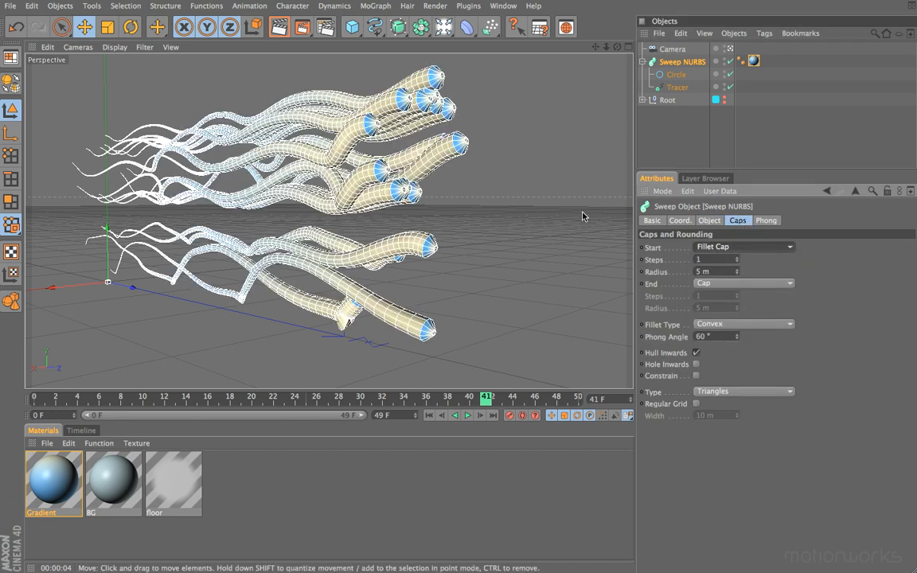
{"action": "left_click", "coordinate": [696, 376]}
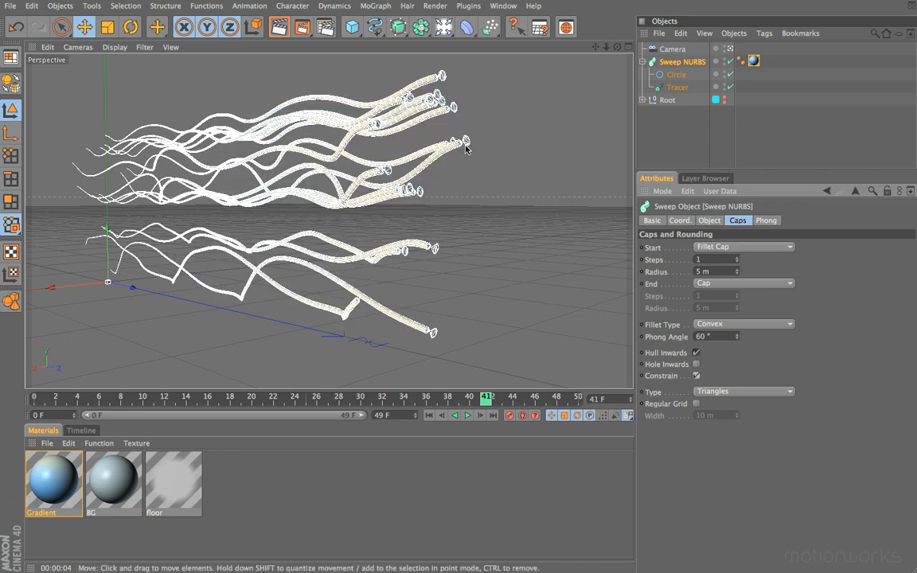
{"action": "key", "text": "super+r"}
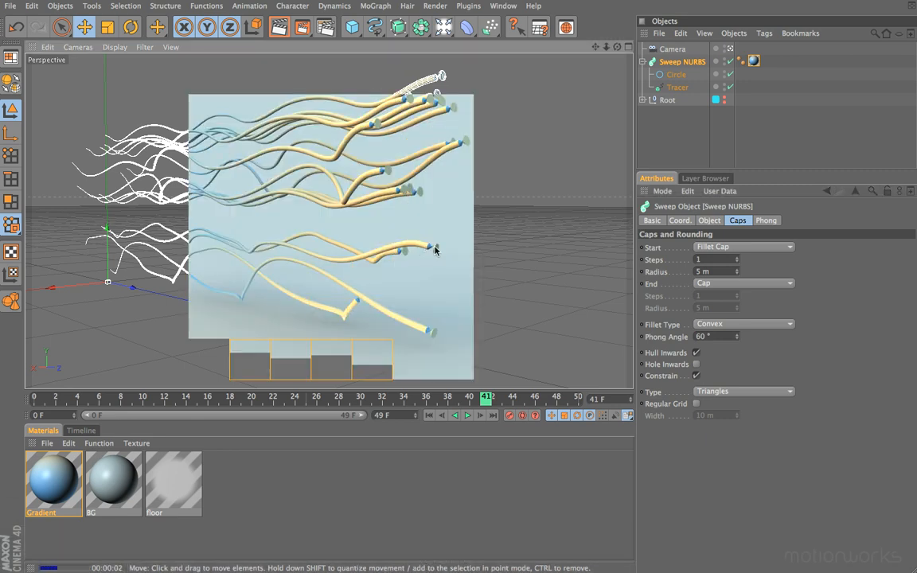
- Try a start cap fillet radius of 2.5 m
{"action": "left_click", "coordinate": [721, 275]}
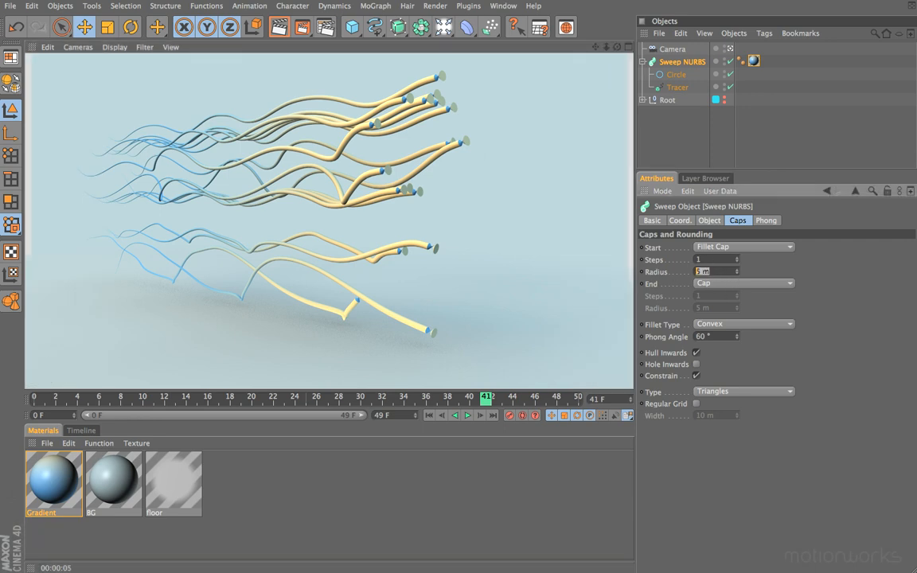
{"action": "type", "text": "2.5"}
{"action": "key", "text": "Return"}
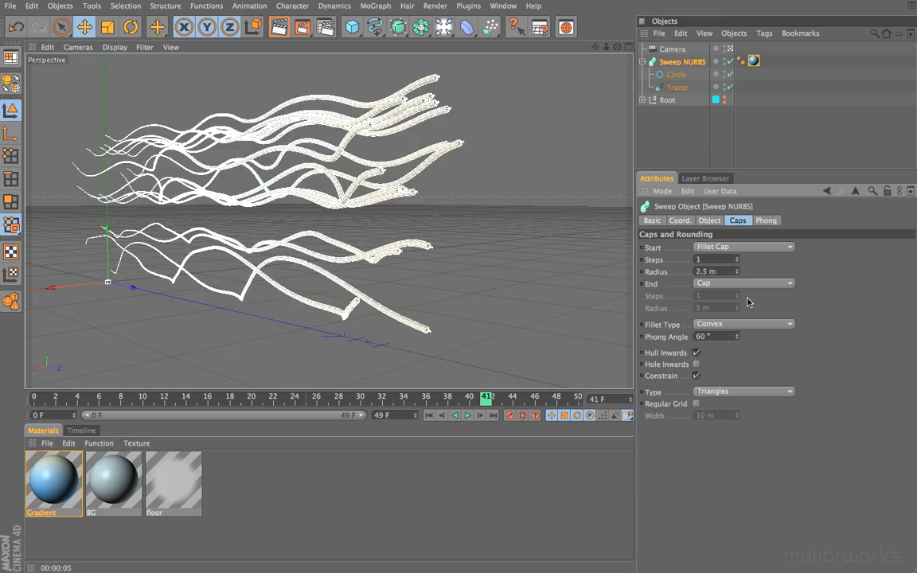
- Set the start cap's fillet radius to 2 m with 5 steps and render the view
{"action": "left_click_drag", "start_coordinate": [720, 274], "coordinate": [599, 258]}
{"action": "type", "text": "2"}
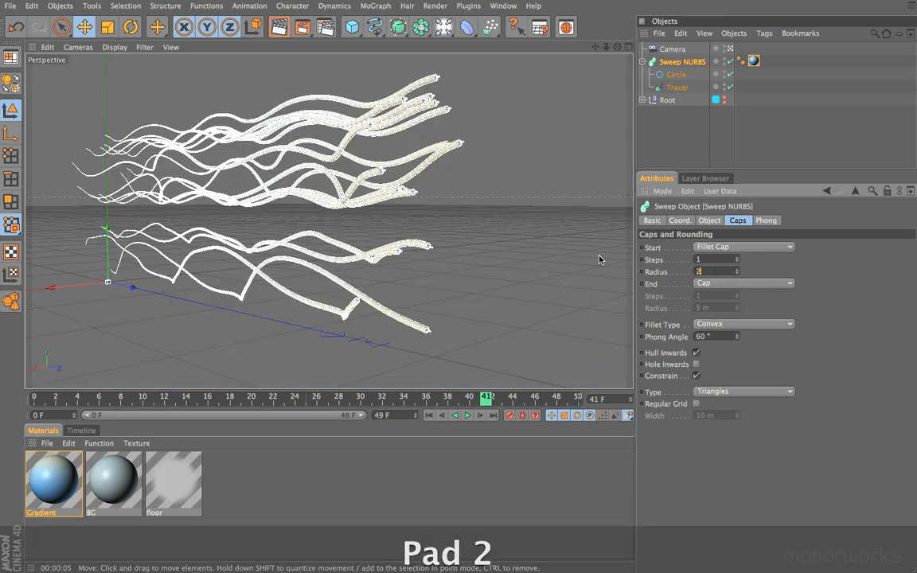
{"action": "key", "text": "Return"}
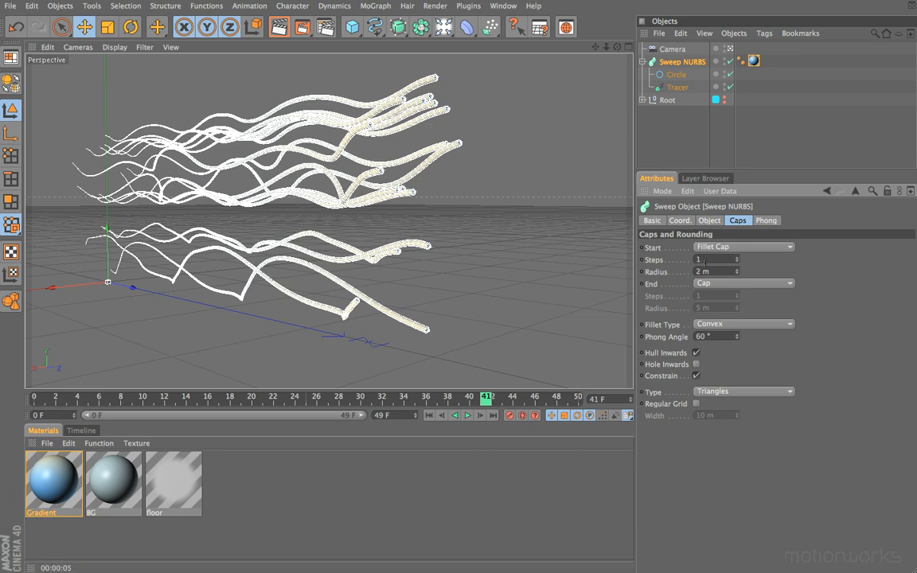
{"action": "double_click", "coordinate": [705, 260]}
{"action": "type", "text": "5"}
{"action": "key", "text": "super+r"}
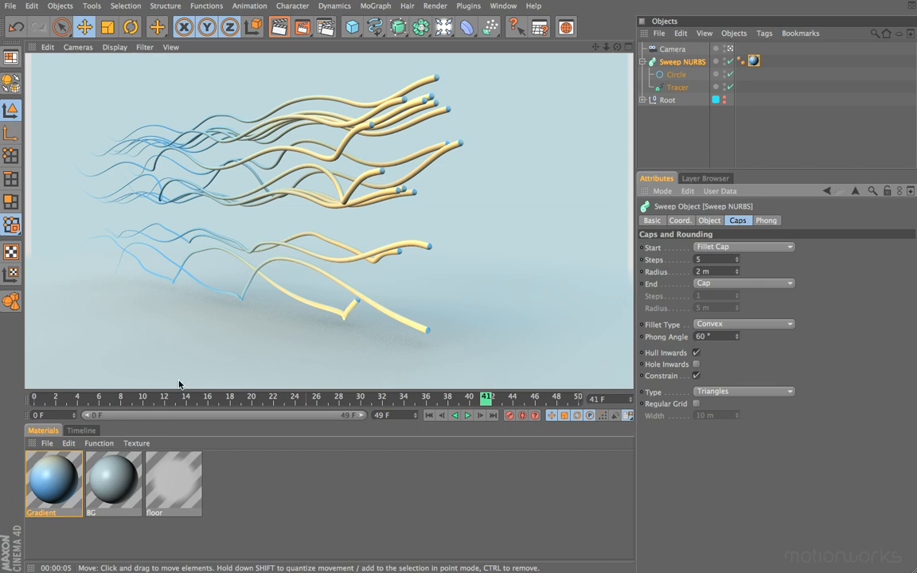
- Show the subchannels of the Gradient material's shader gradient and copy the second knot's colour
{"action": "left_click", "coordinate": [40, 474]}
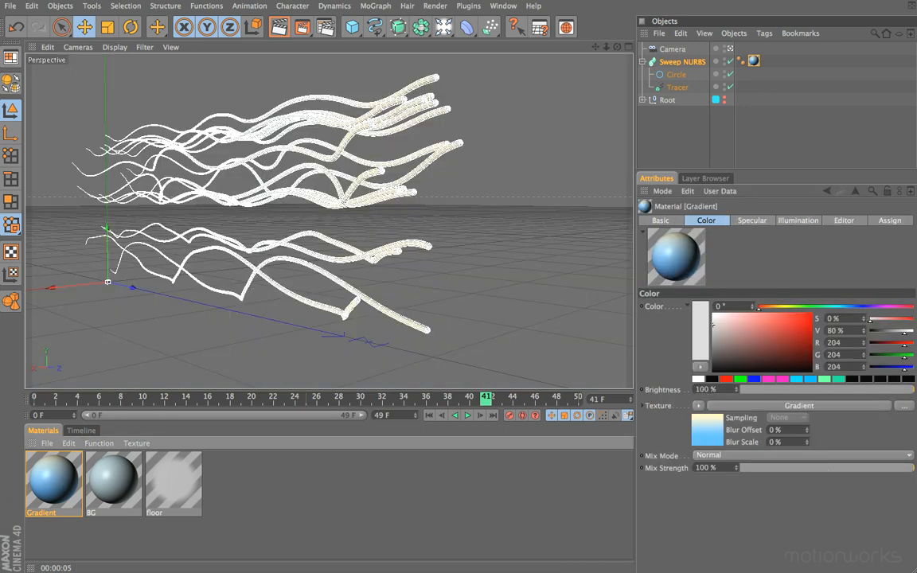
{"action": "left_click", "coordinate": [849, 407]}
{"action": "left_click", "coordinate": [912, 316]}
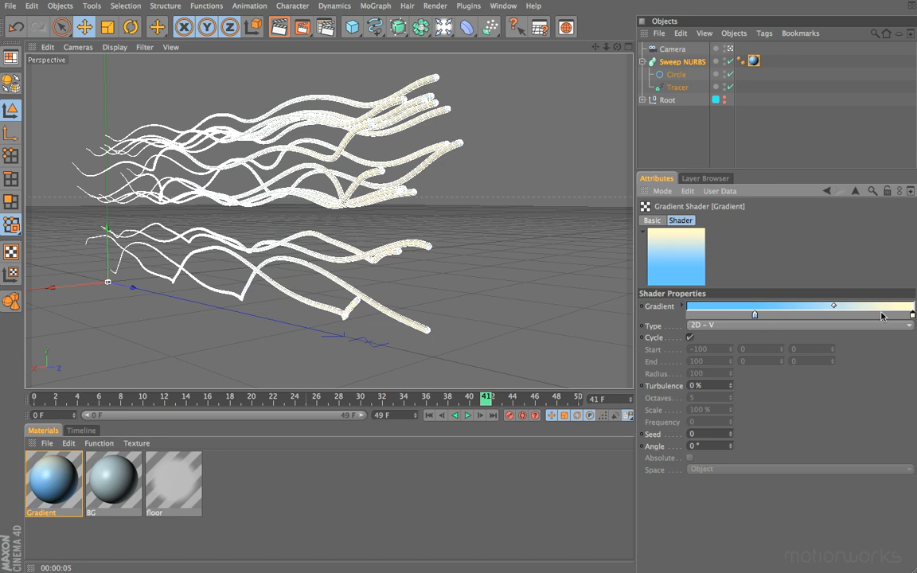
{"action": "right_click", "coordinate": [652, 309]}
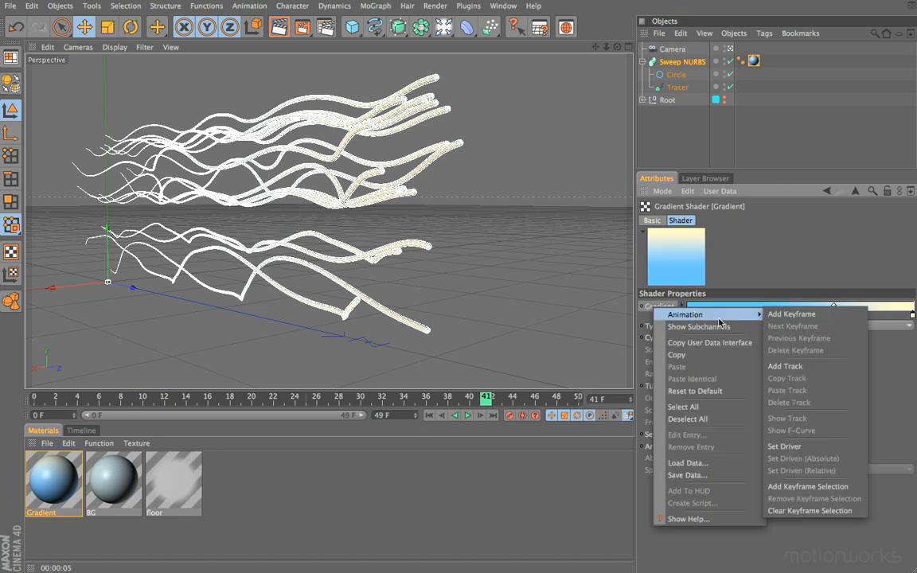
{"action": "left_click", "coordinate": [703, 327]}
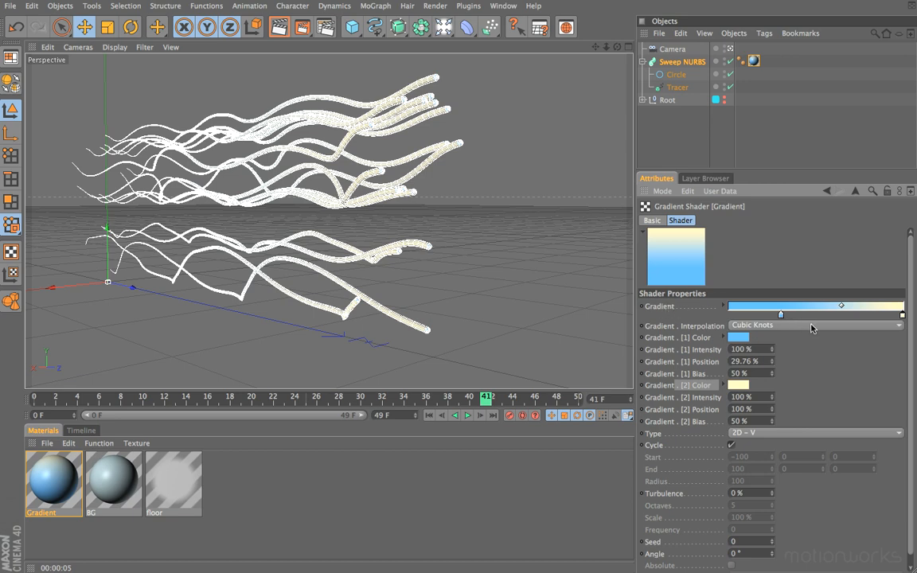
{"action": "right_click", "coordinate": [697, 387]}
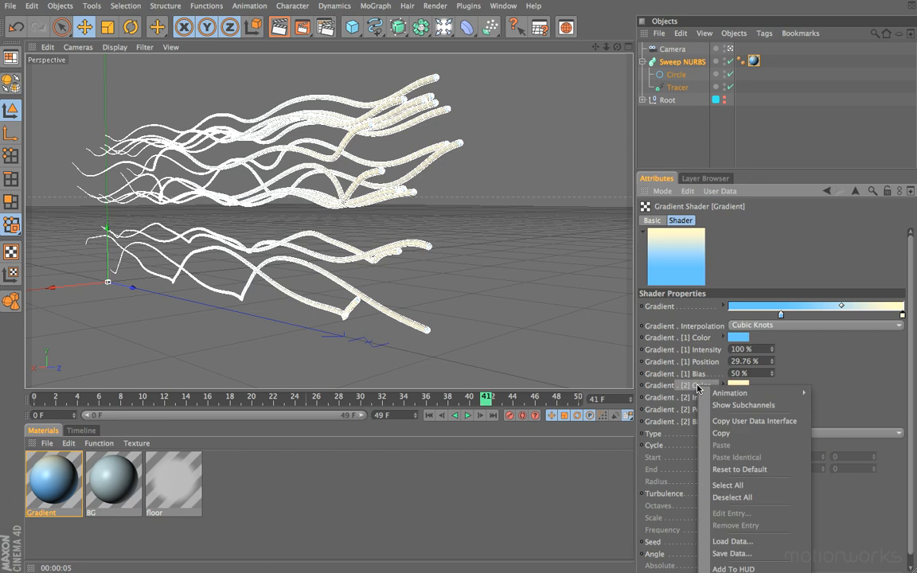
{"action": "left_click", "coordinate": [741, 433]}
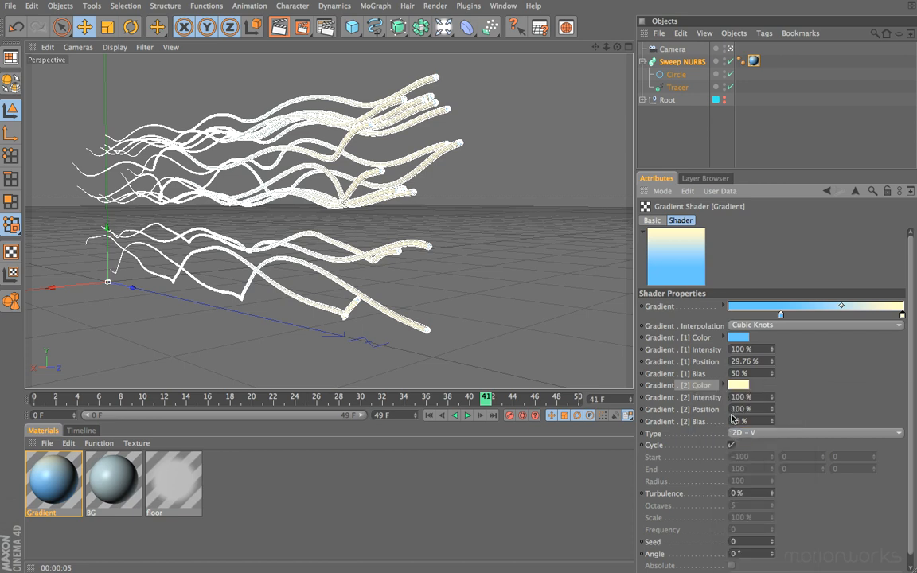
- Create a new material named yellow that uses the copied gradient knot colour in its Color channel
{"action": "double_click", "coordinate": [241, 483]}
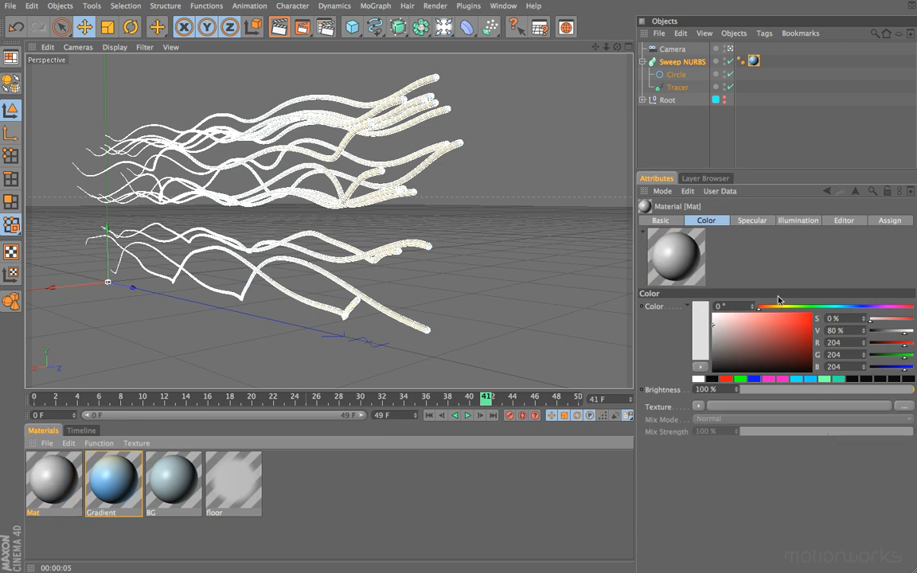
{"action": "right_click", "coordinate": [653, 307]}
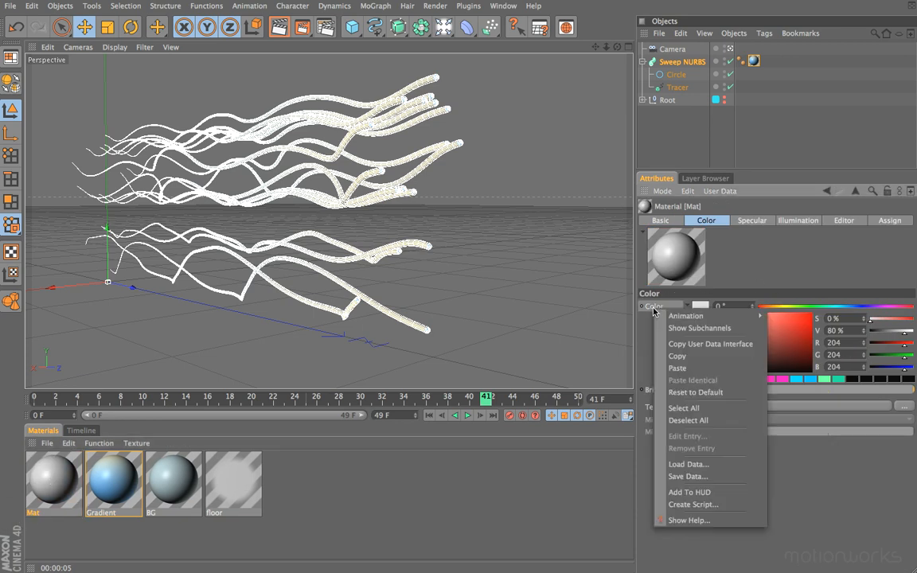
{"action": "left_click", "coordinate": [688, 369]}
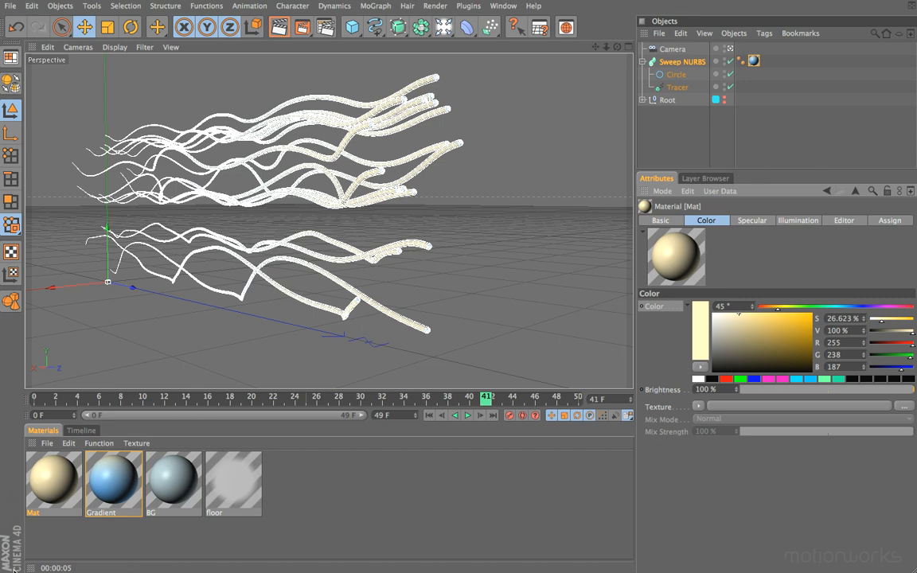
{"action": "double_click", "coordinate": [33, 512]}
{"action": "type", "text": "yellow"}
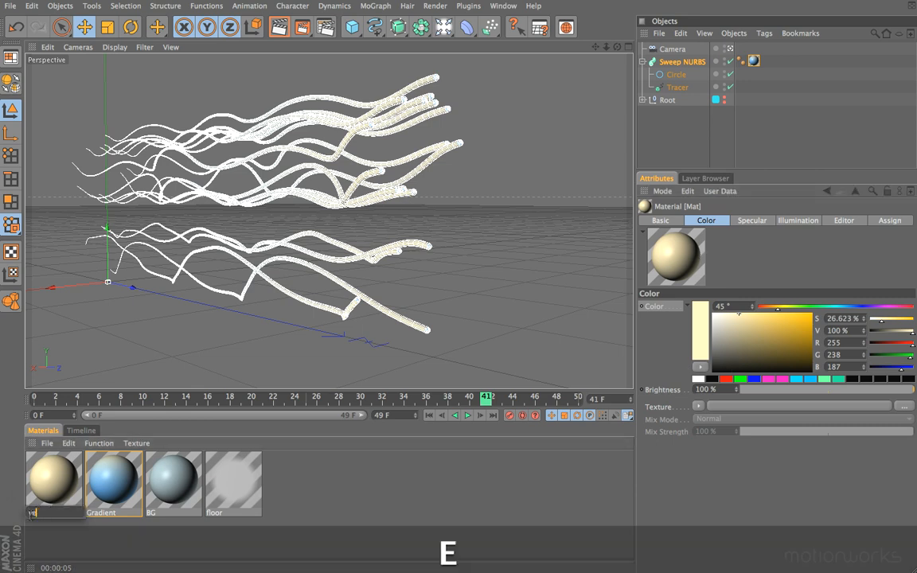
{"action": "key", "text": "Return"}
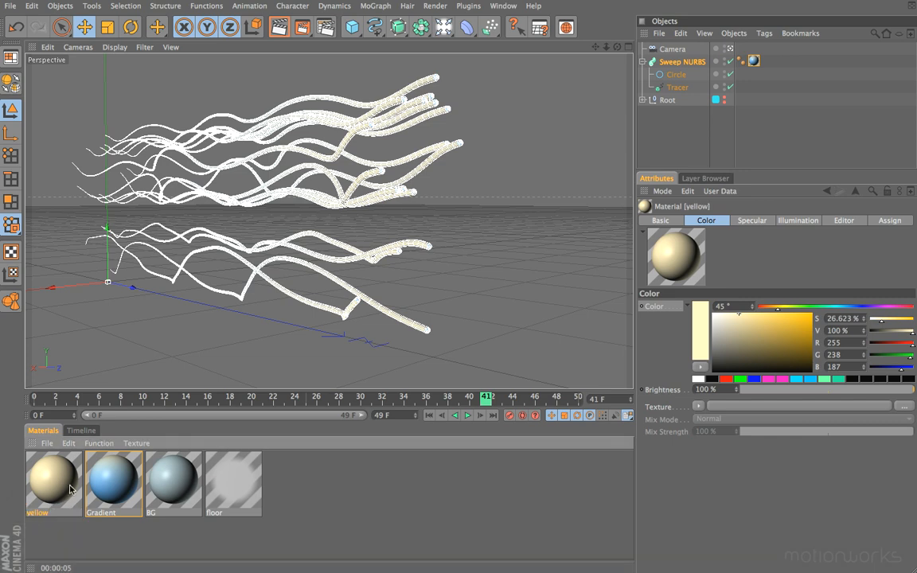
- Apply the yellow material to the Sweep NURBS, restrict its texture tag to the R1 selection, and render the view
{"action": "left_click_drag", "start_coordinate": [36, 477], "coordinate": [692, 62]}
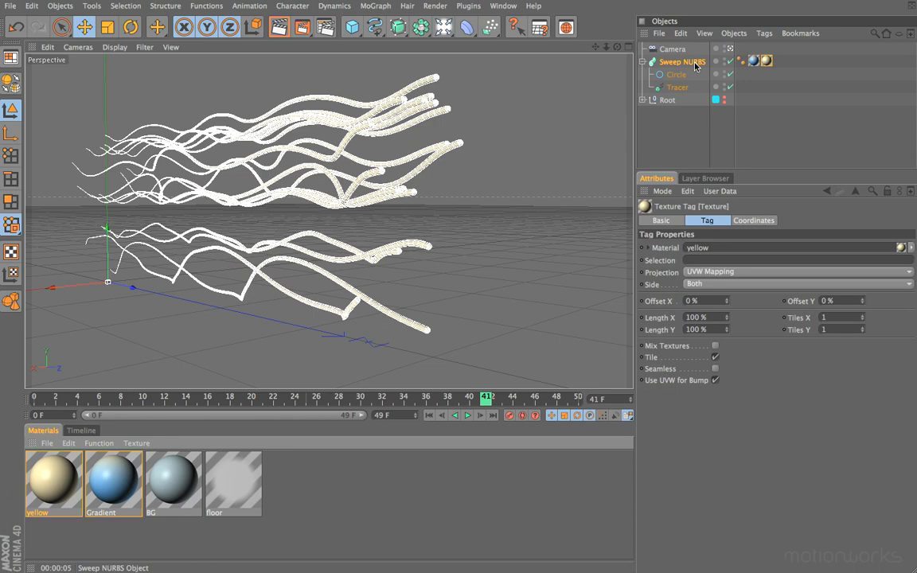
{"action": "key", "text": "super+r"}
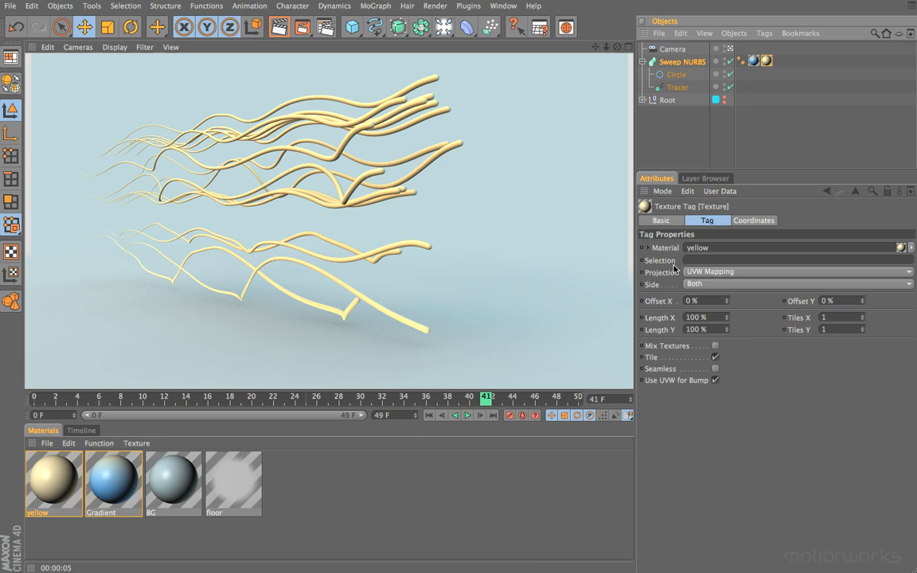
{"action": "left_click", "coordinate": [693, 260]}
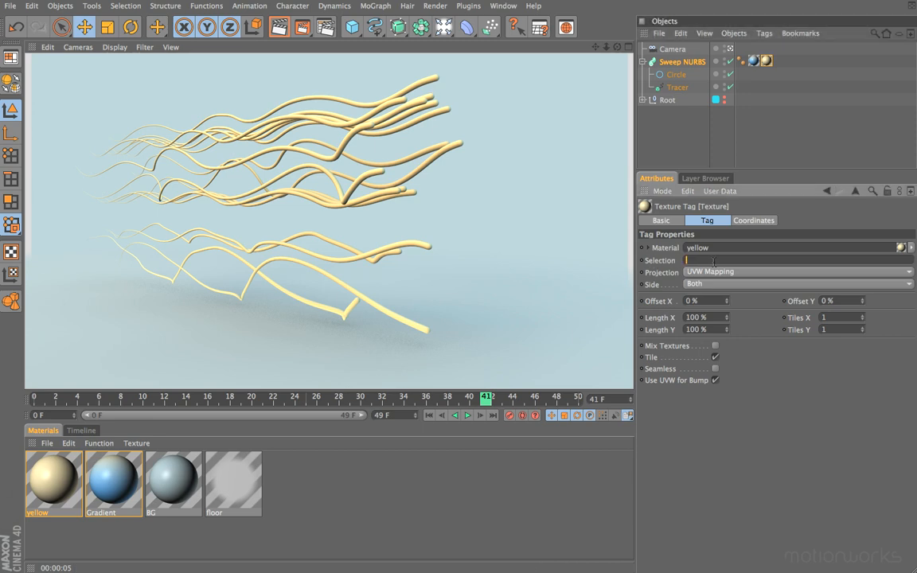
{"action": "type", "text": "R1"}
{"action": "key", "text": "Return"}
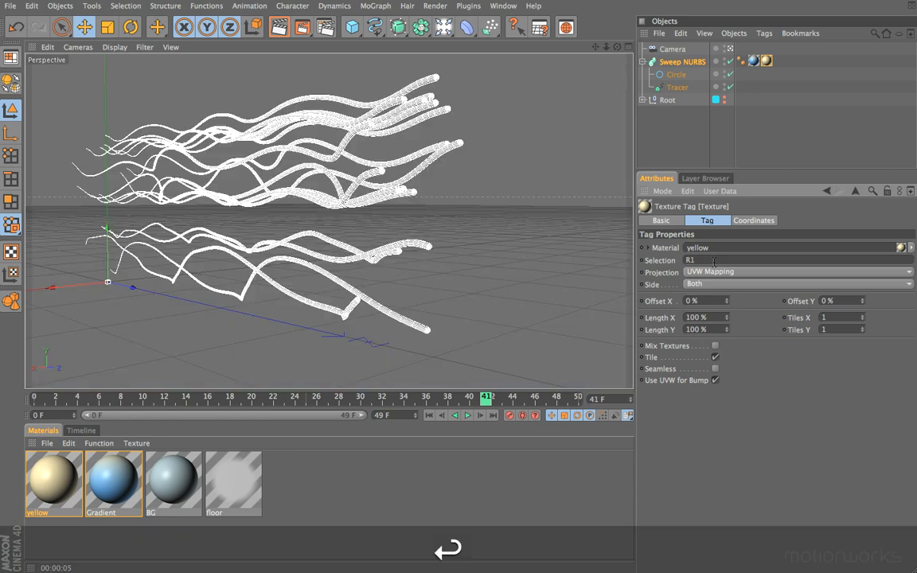
{"action": "key", "text": "super+r"}
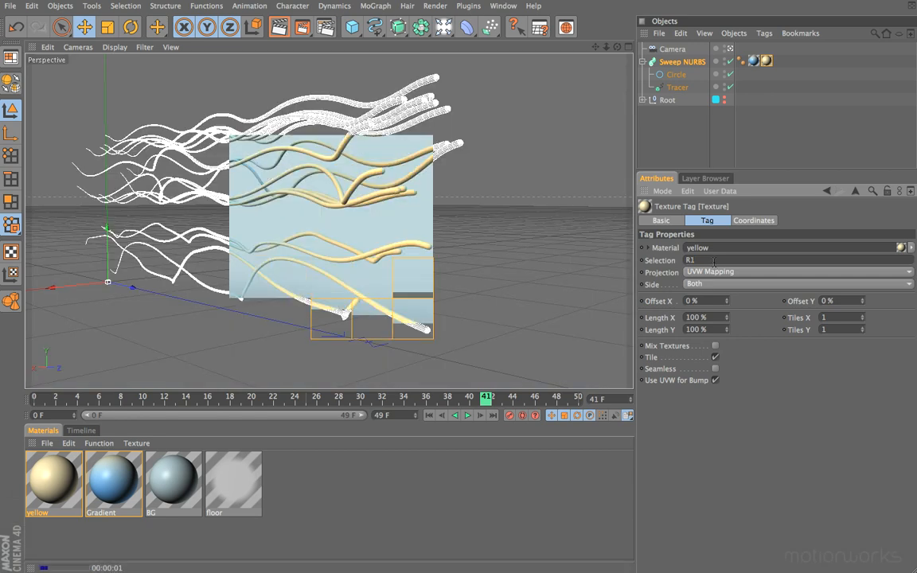